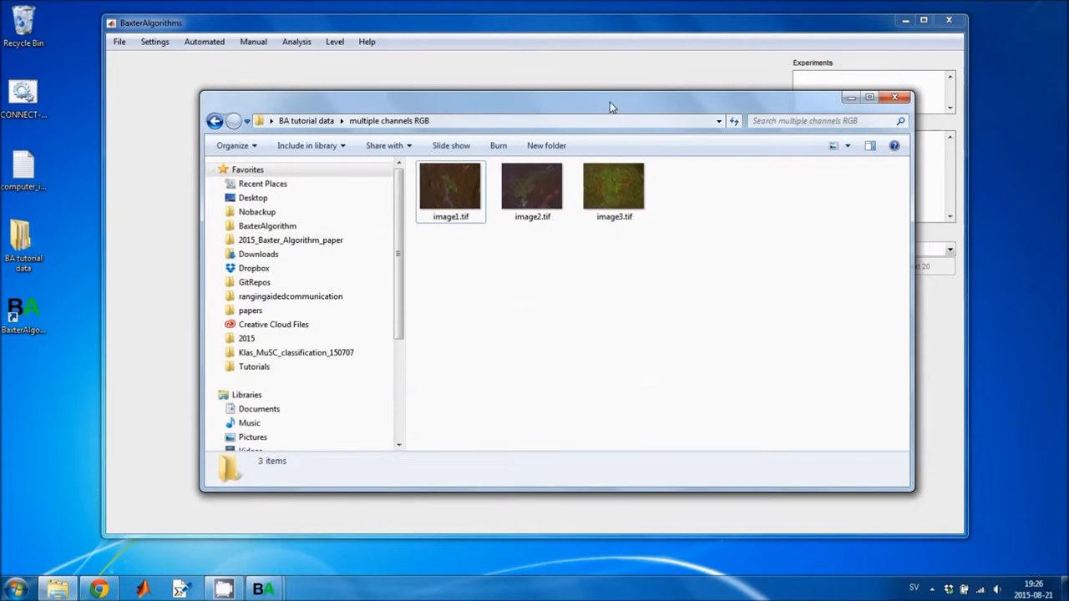
Open image1.tif from the multiple channels RGB folder to view it, then close the viewer.
click(470, 202)
double_click(470, 201)
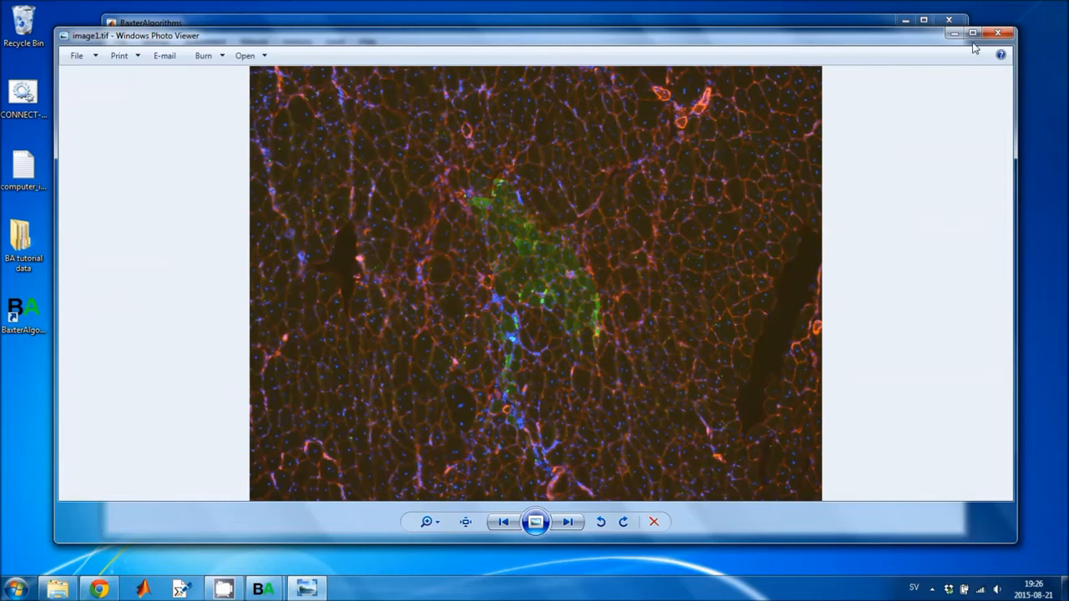
click(997, 33)
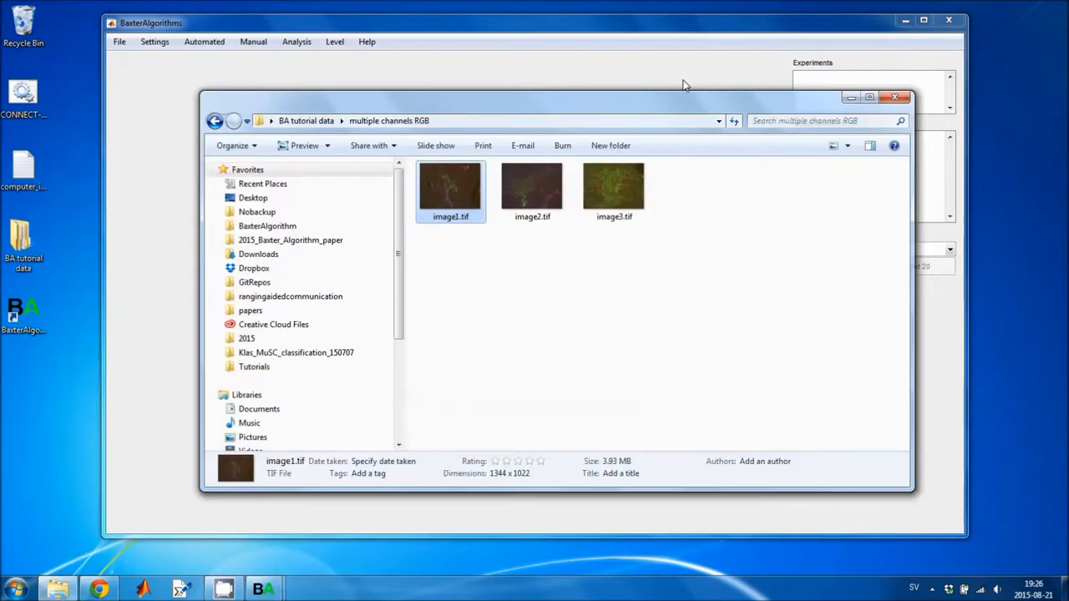
Navigate from BA tutorial data into the multiple channels folder and open its image1 subfolder.
click(305, 120)
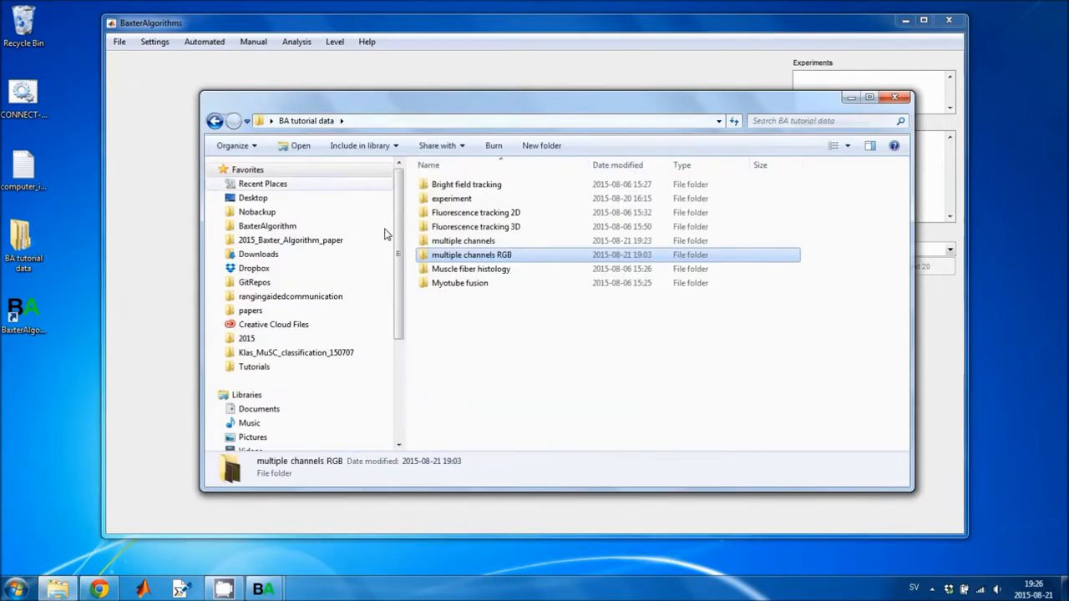
double_click(441, 244)
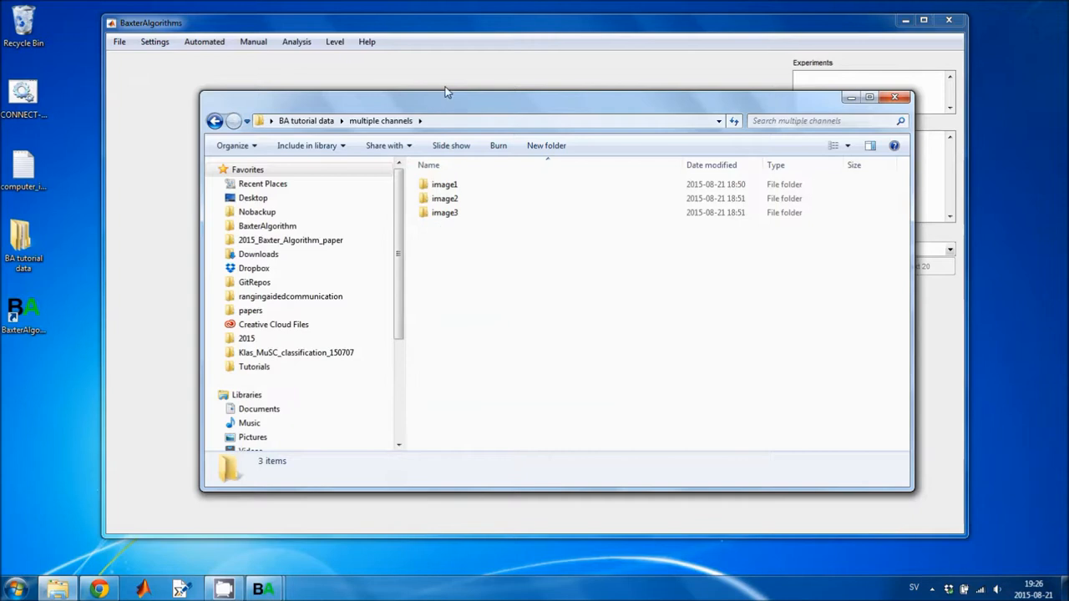
drag(445, 101, 432, 96)
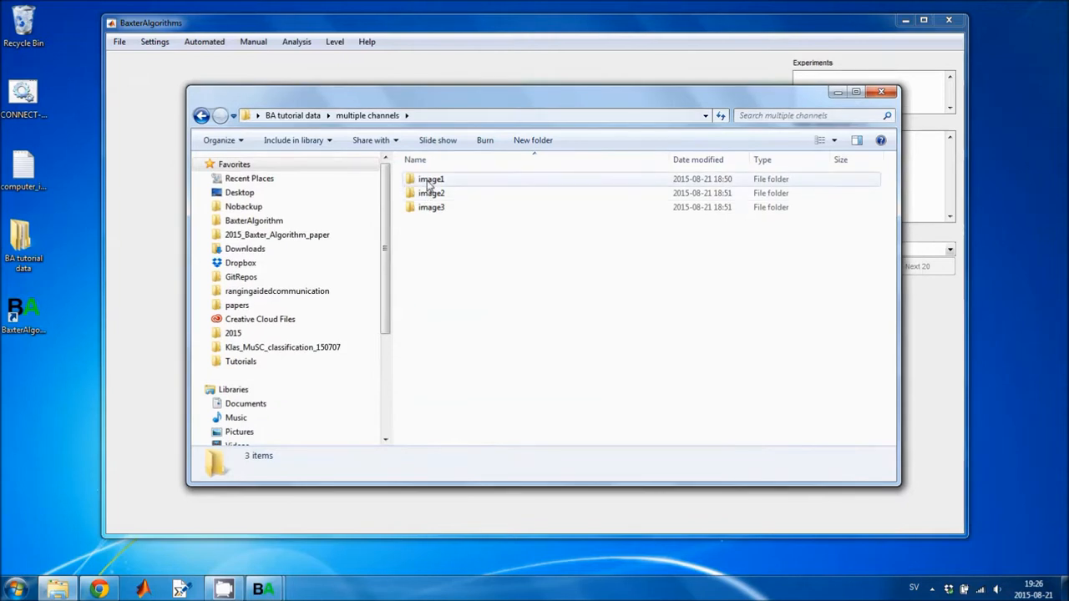
double_click(426, 178)
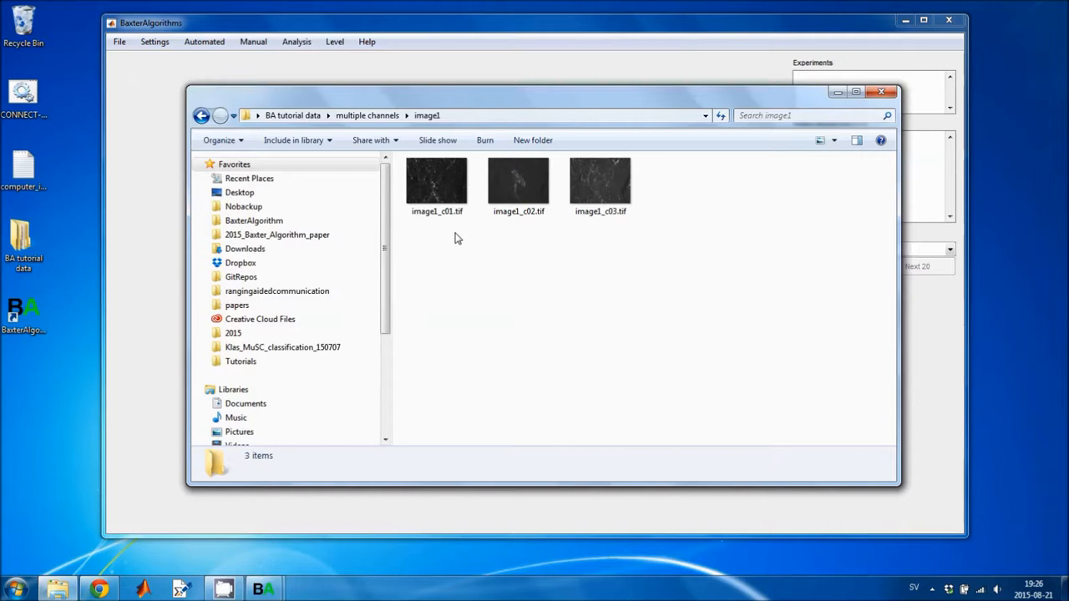
Inspect the channel files image1_c01, image1_c02 and image1_c03, then return to the multiple channels folder.
click(451, 200)
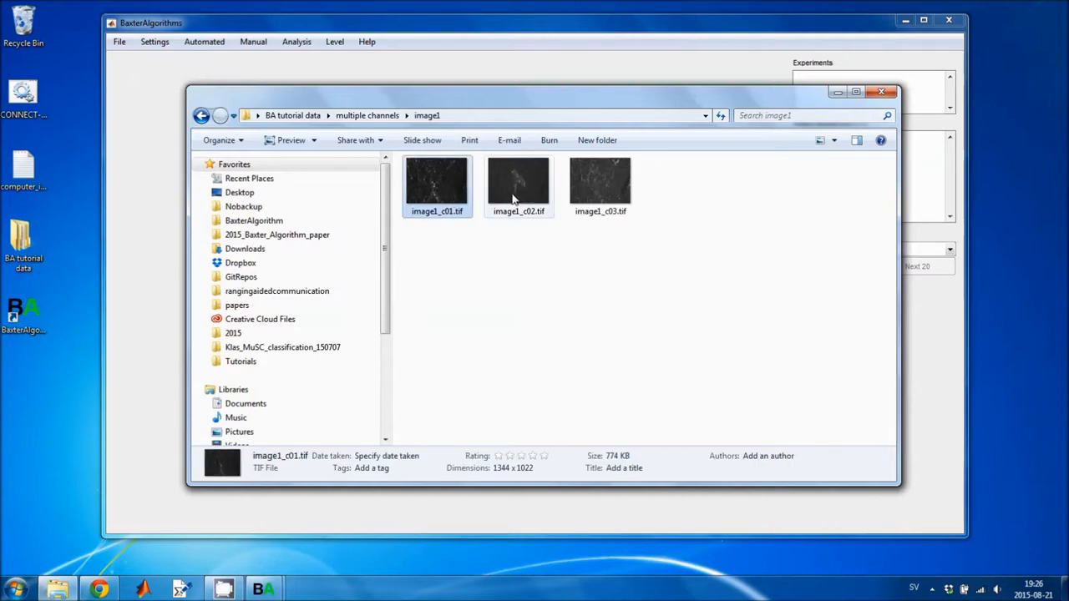
click(515, 194)
click(586, 185)
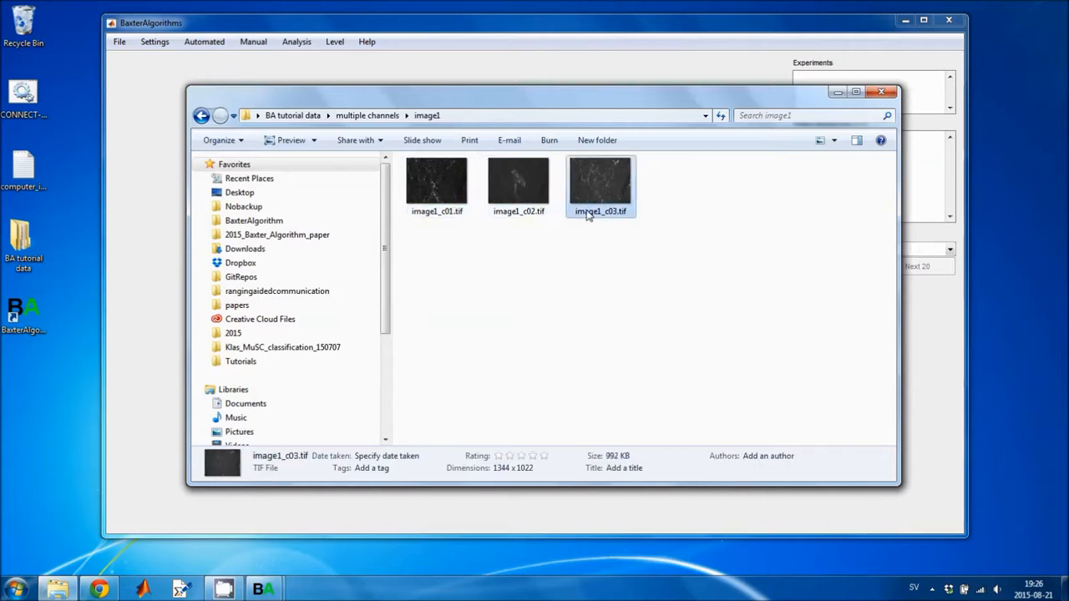
click(473, 250)
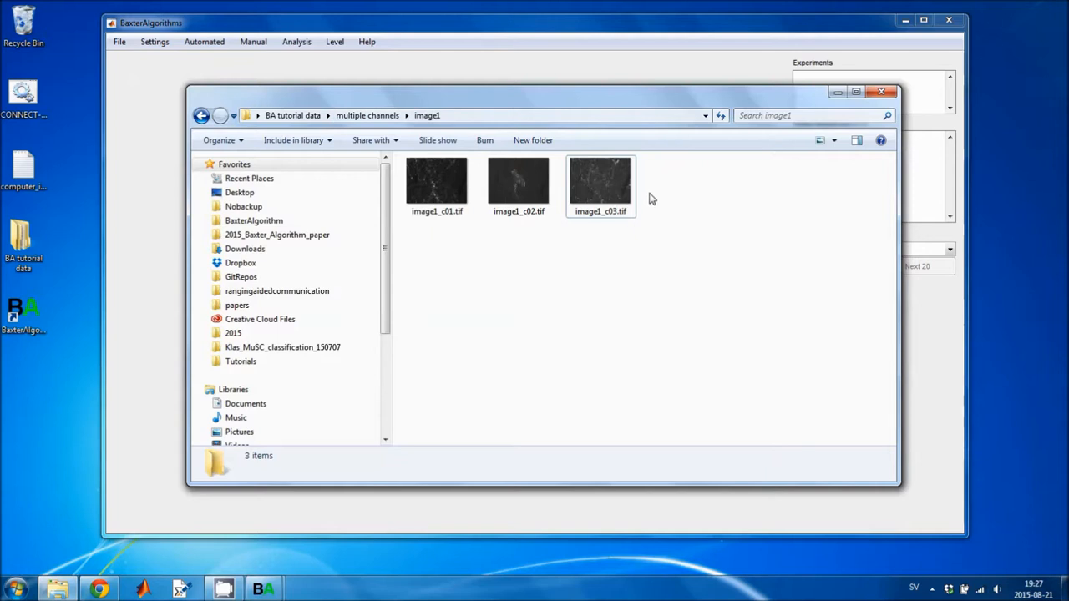
click(368, 115)
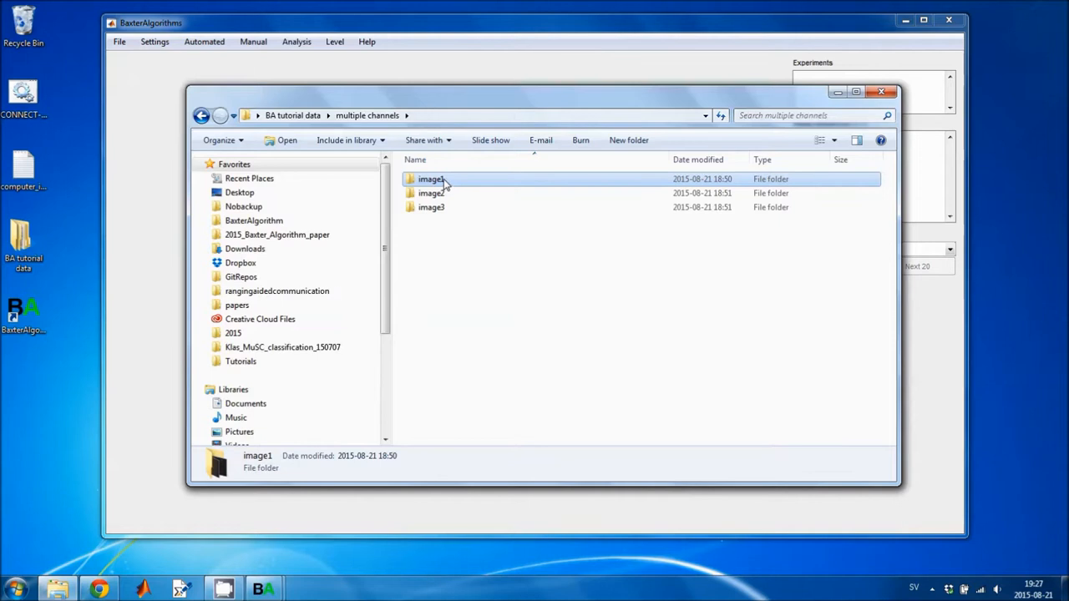
click(435, 234)
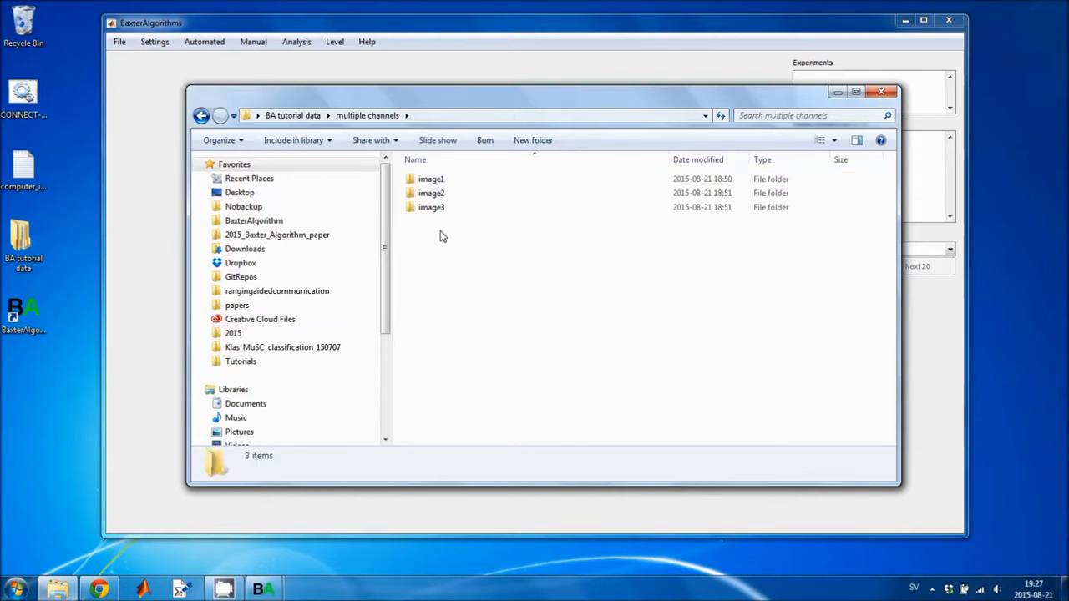
Open the multiple channels folder in BA tutorial data as an experiment.
click(119, 42)
mouse_move(124, 63)
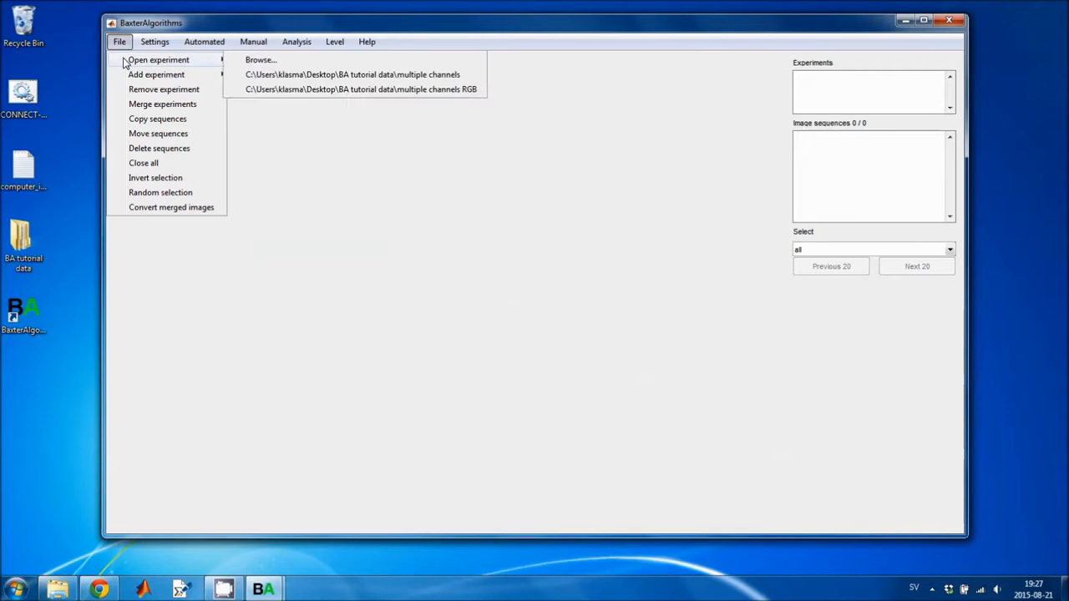
click(274, 59)
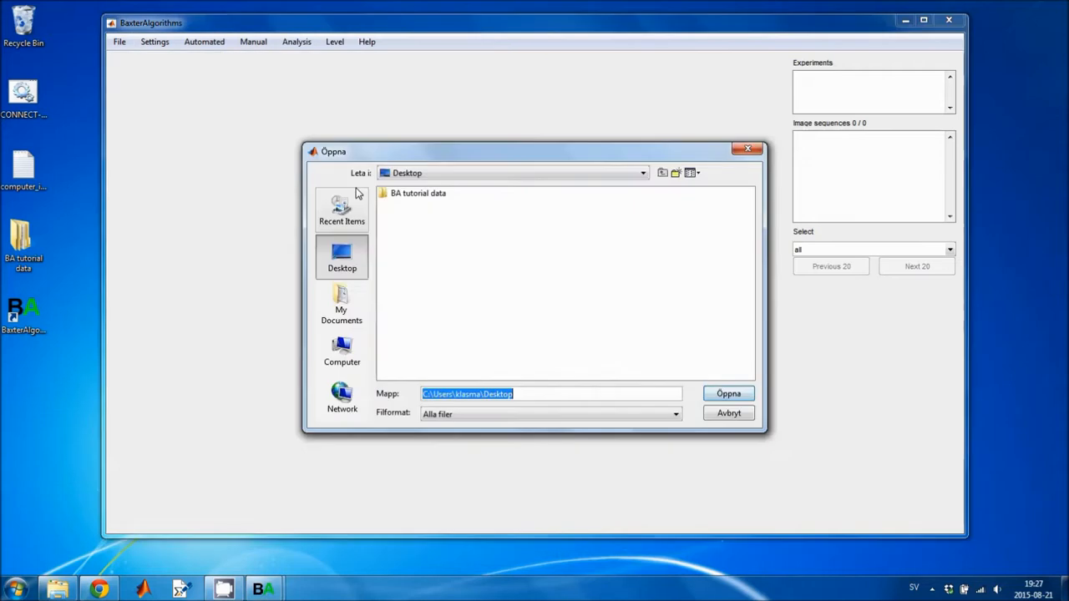
double_click(412, 193)
click(424, 244)
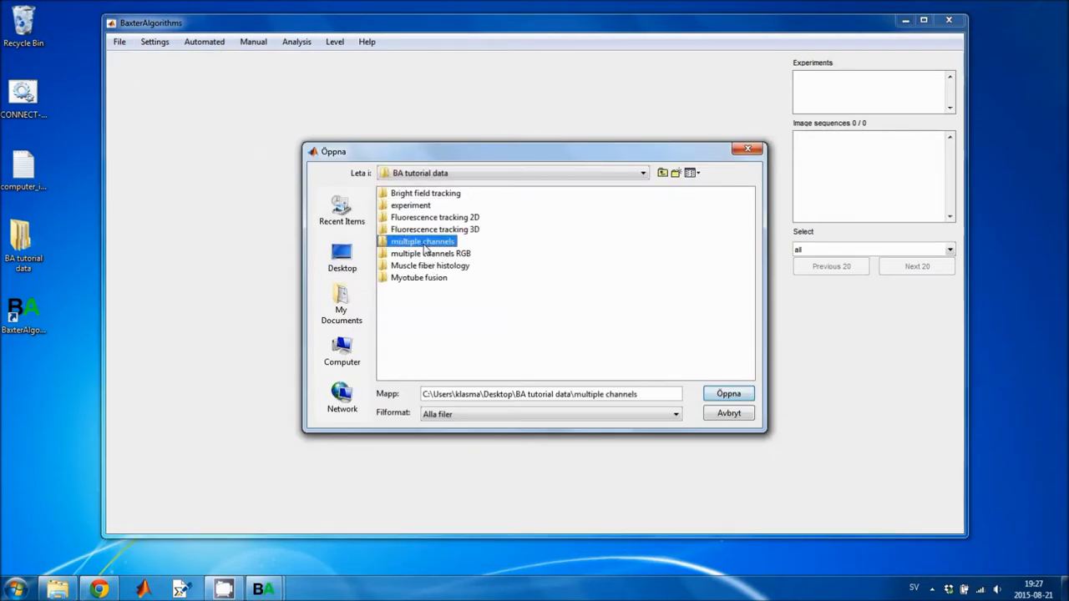
click(728, 394)
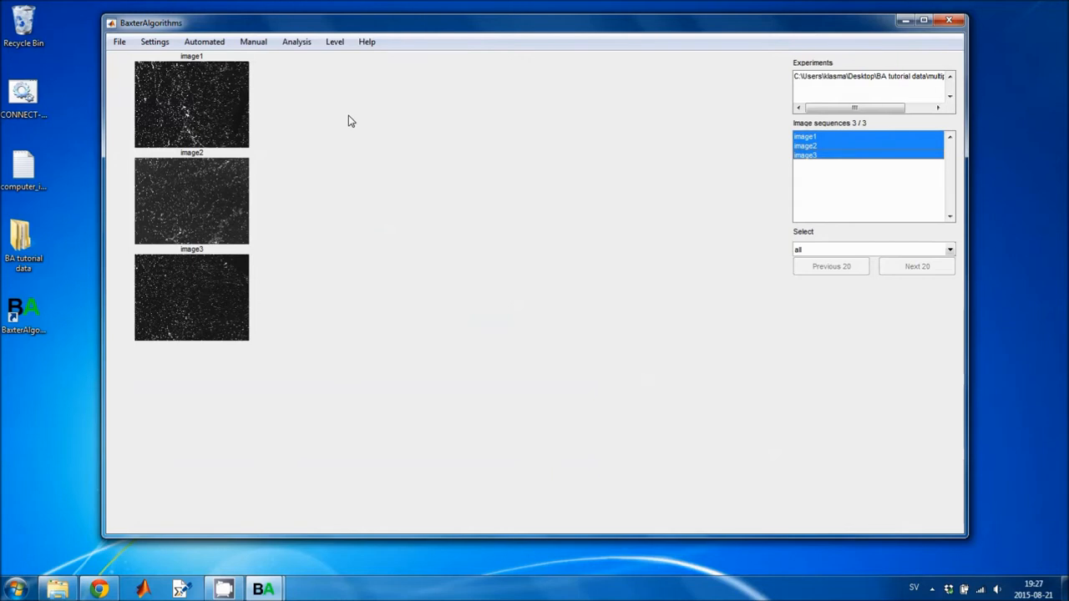
Play the image1 sequence, stepping through its three channel frames, then close the player.
click(253, 42)
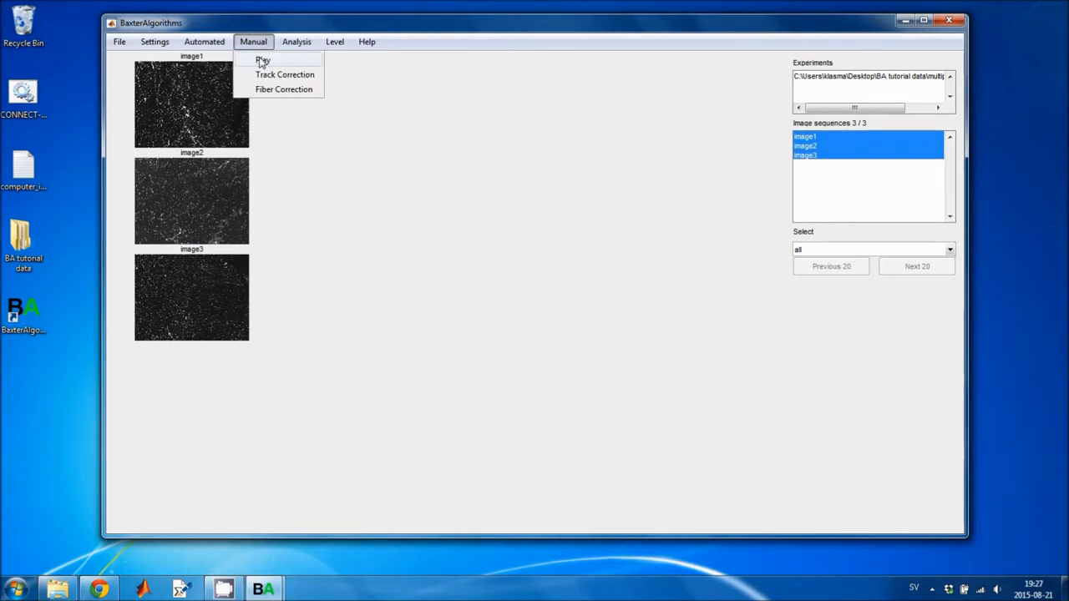
click(262, 61)
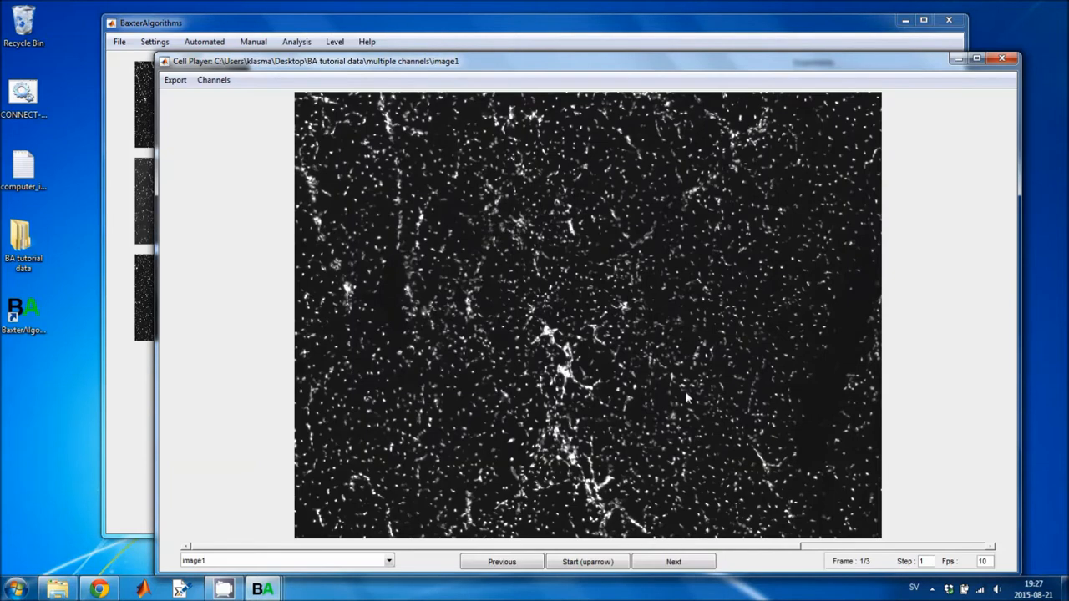
click(993, 548)
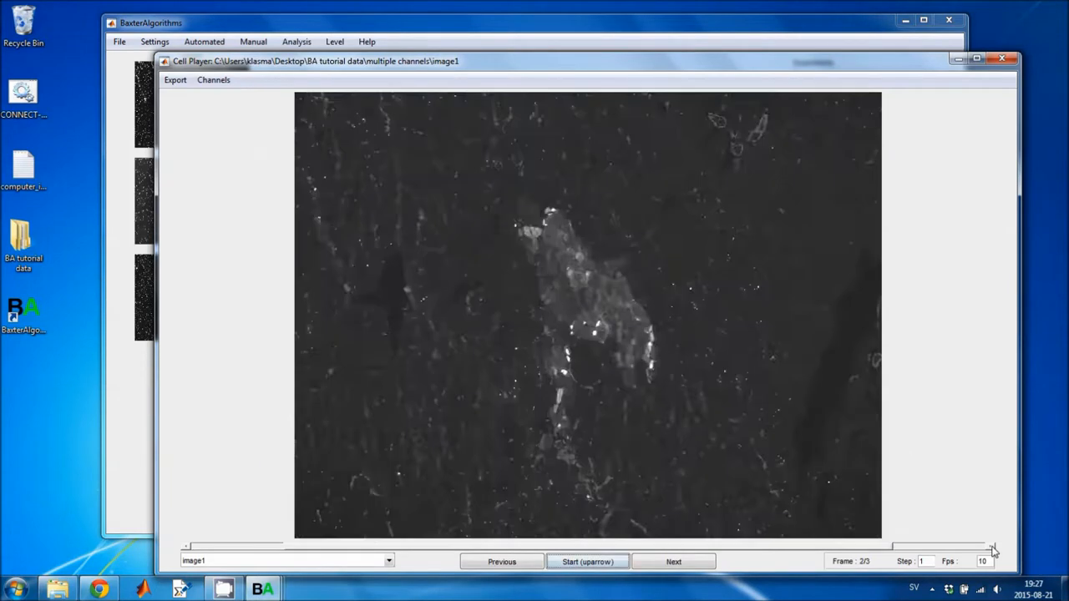
click(992, 548)
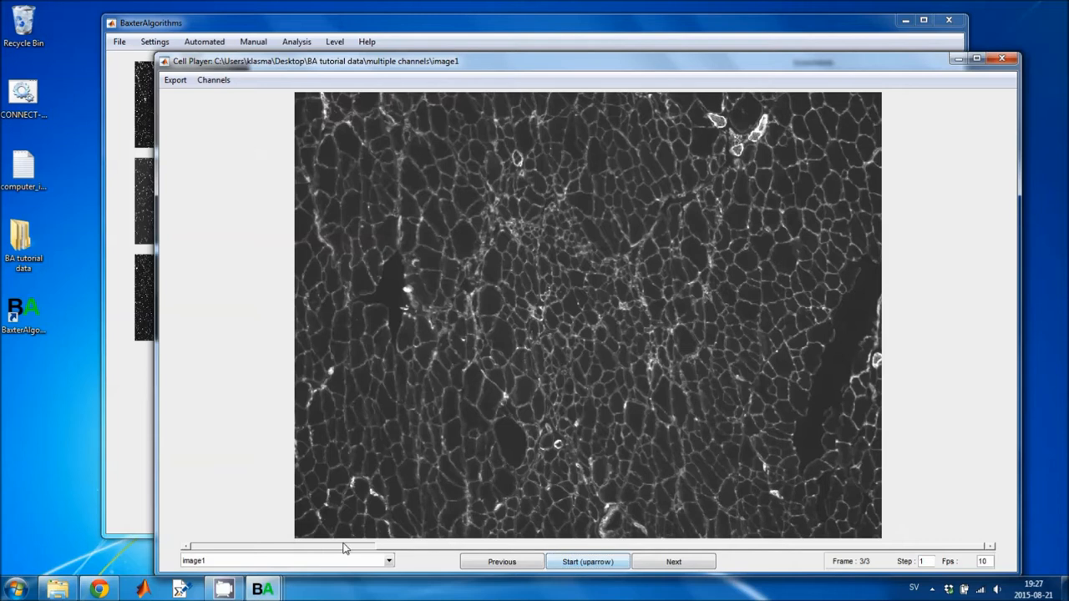
drag(342, 547, 255, 546)
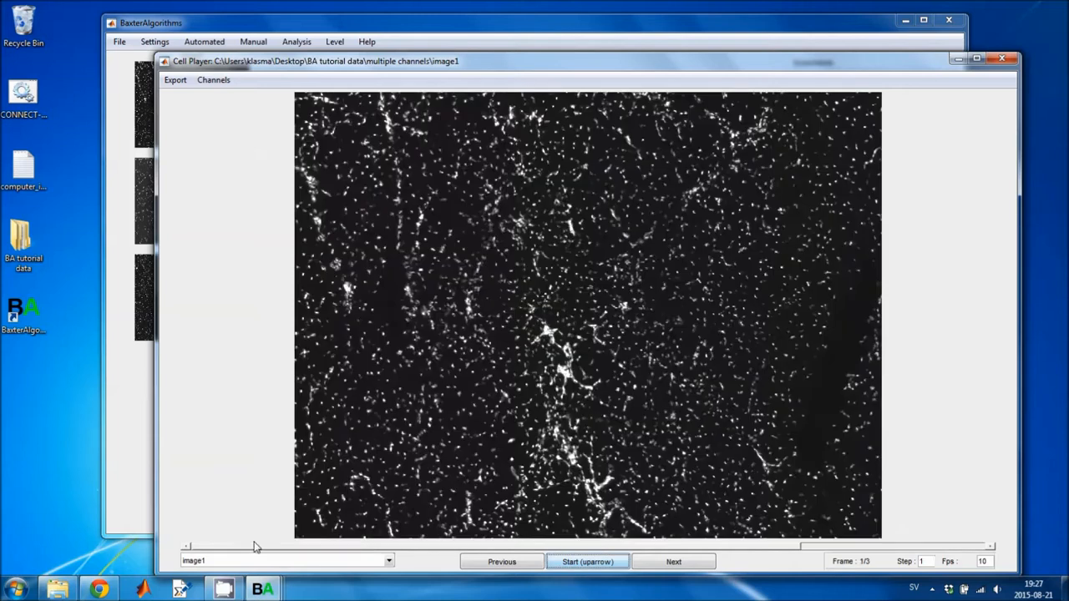
click(1001, 58)
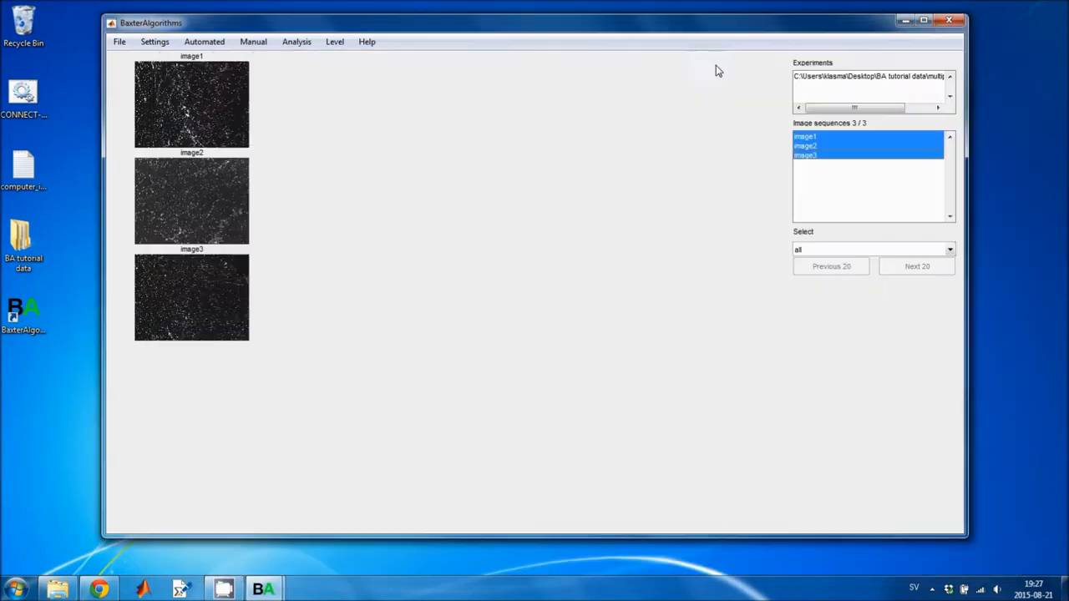
Open the Settings dialog and set its level to advanced.
click(165, 44)
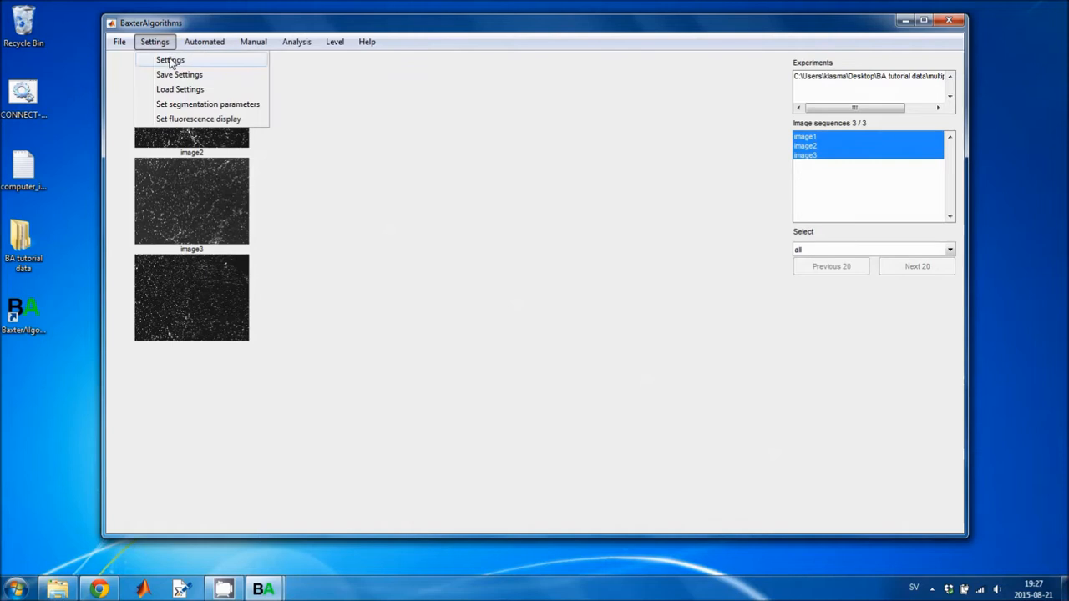
click(170, 61)
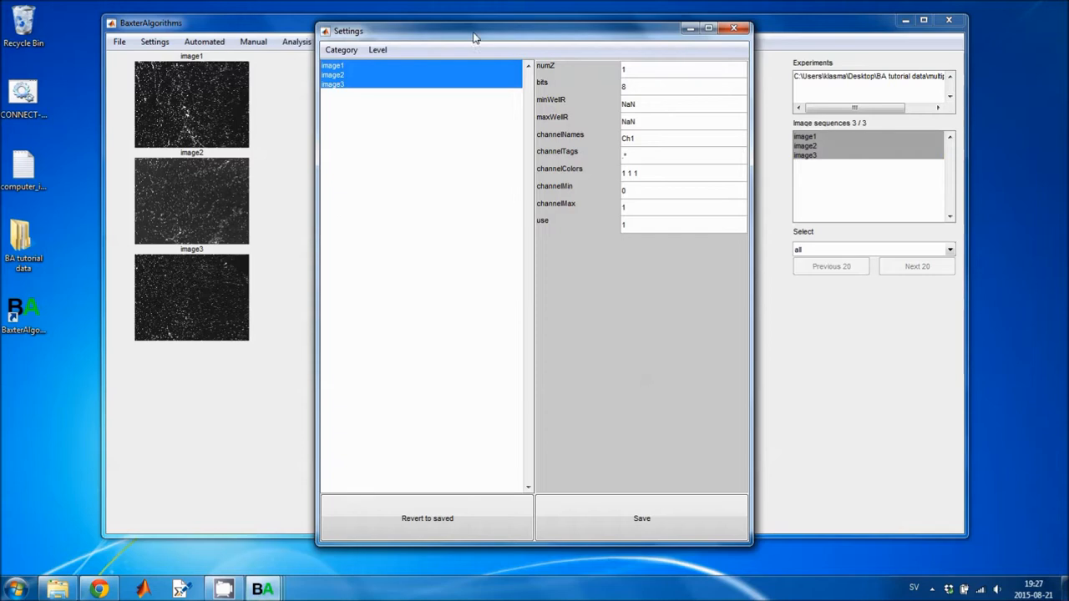
drag(473, 34, 610, 39)
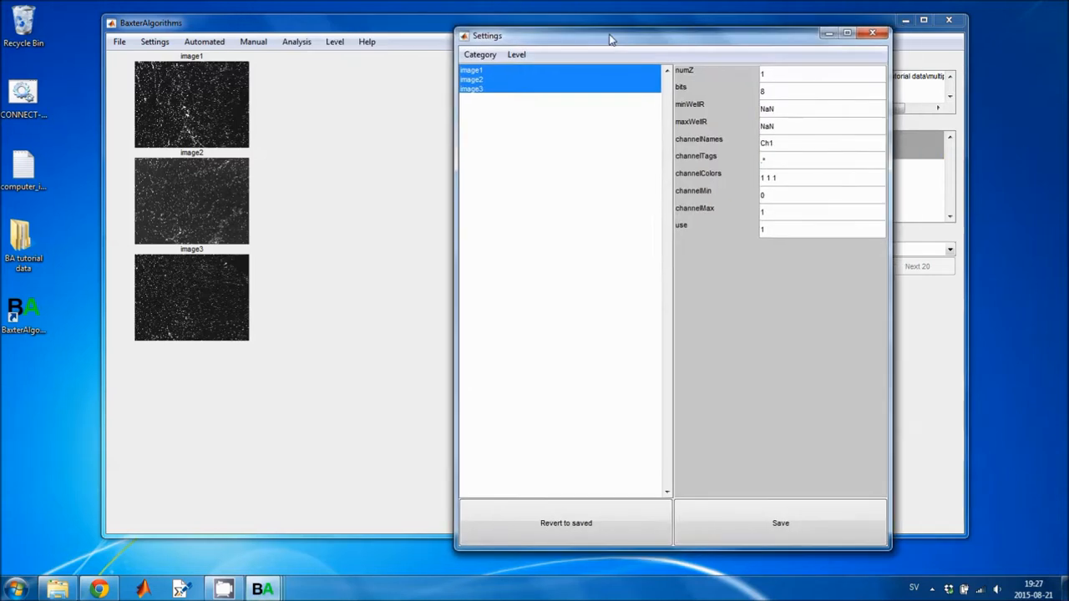
click(513, 54)
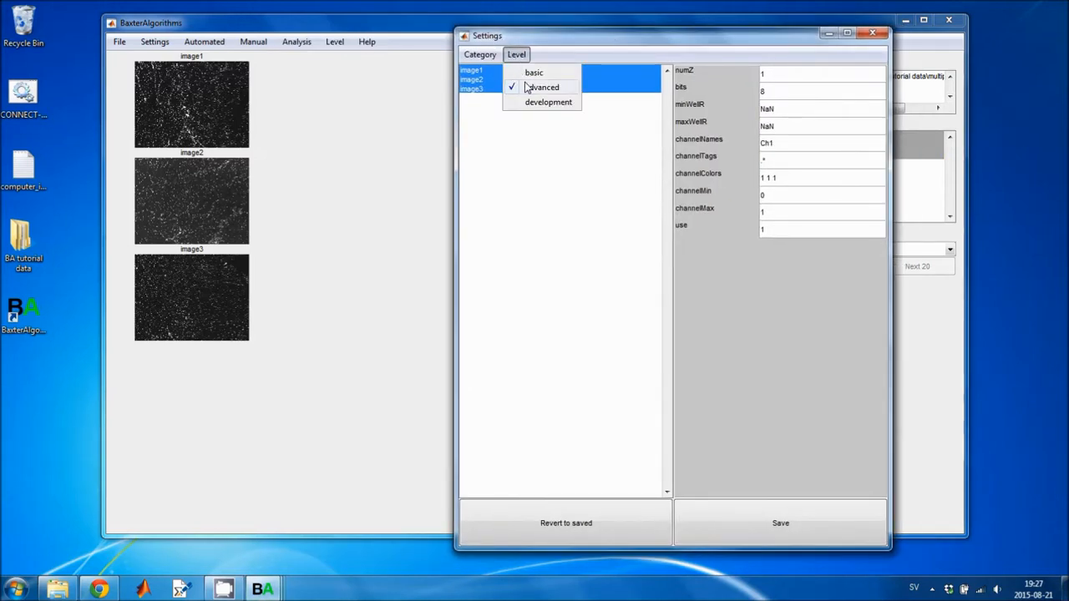
click(528, 89)
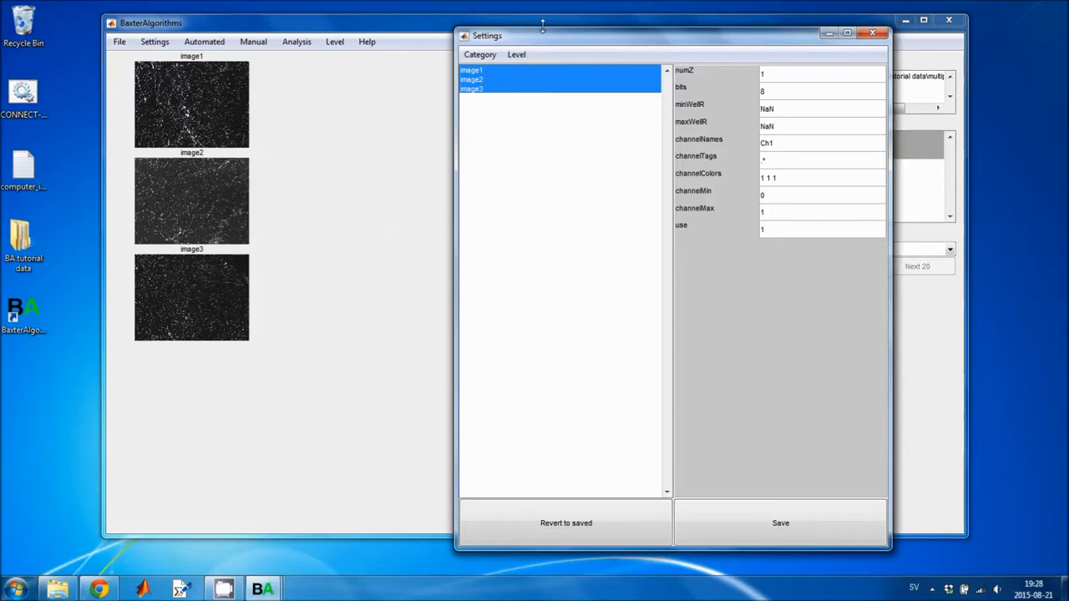
drag(542, 36, 471, 34)
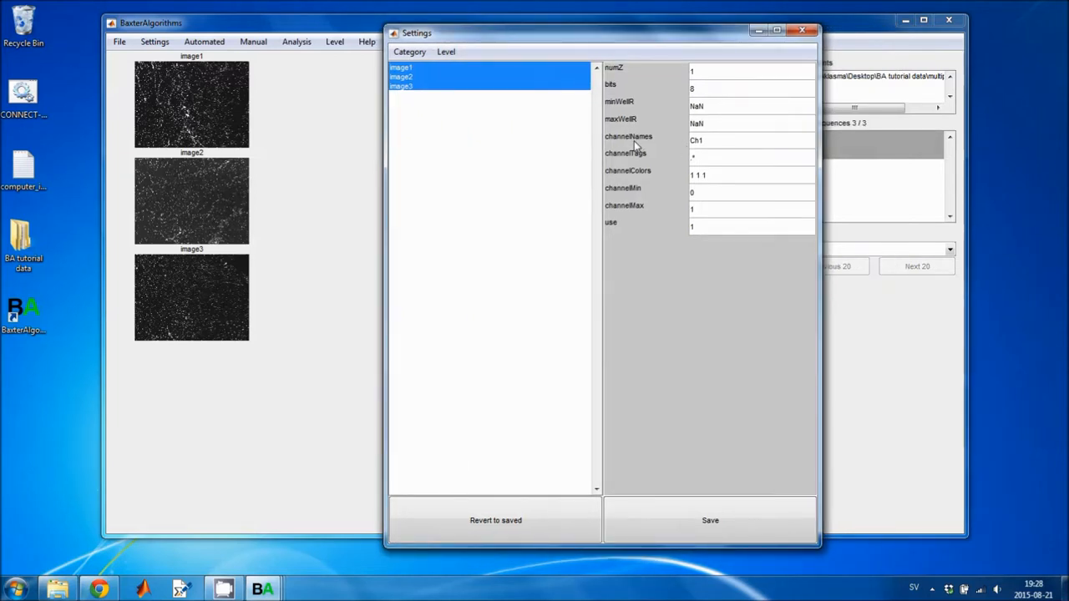
mouse_move(615, 158)
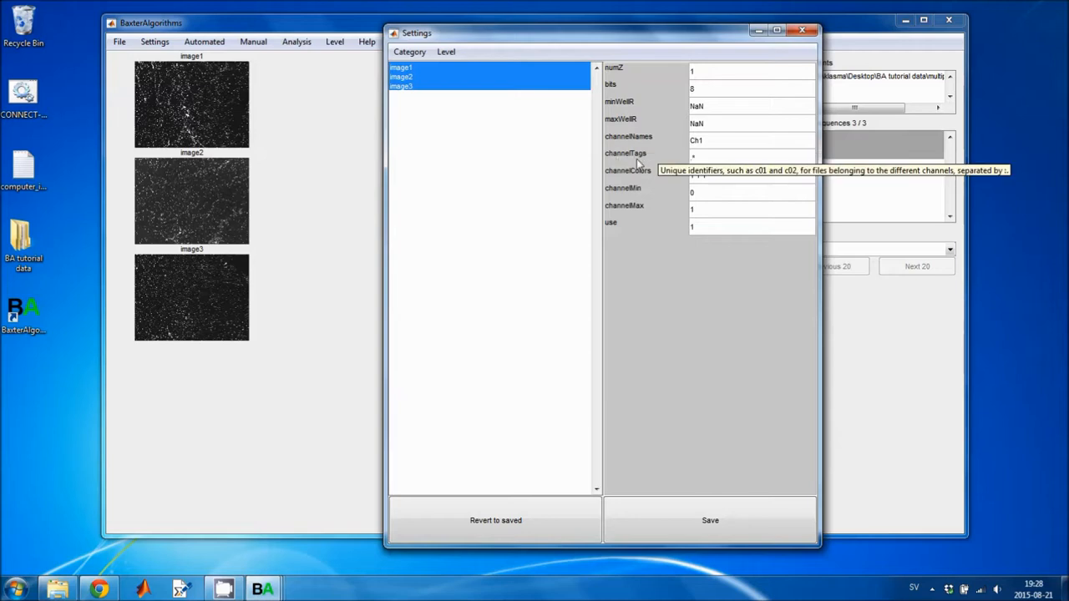
Bring the image1 channel folder window up beside the Settings dialog for reference.
click(56, 589)
double_click(433, 177)
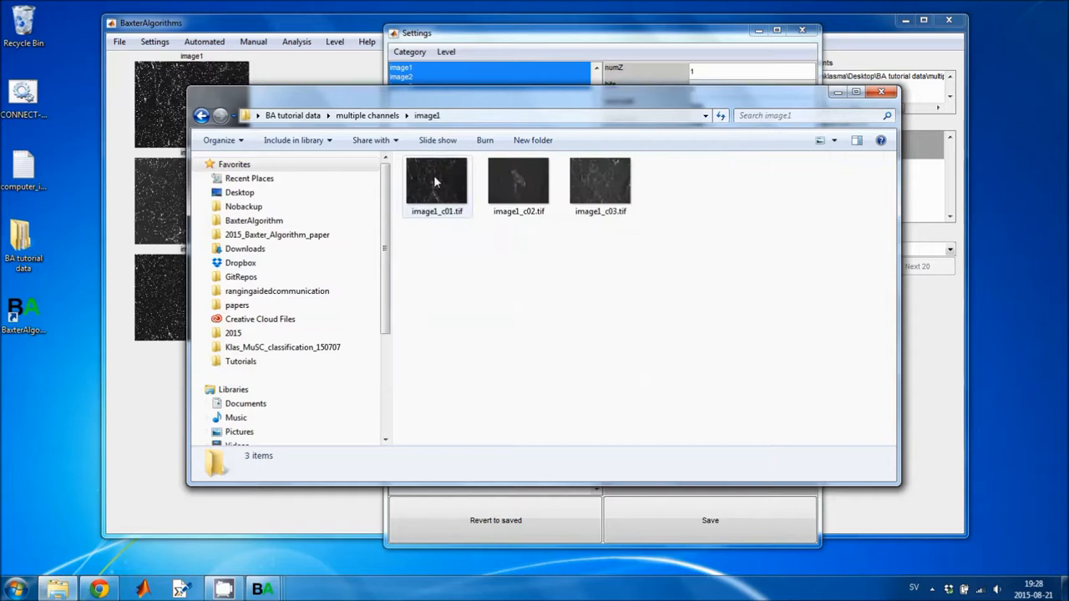
drag(445, 100, 250, 140)
drag(692, 39, 803, 45)
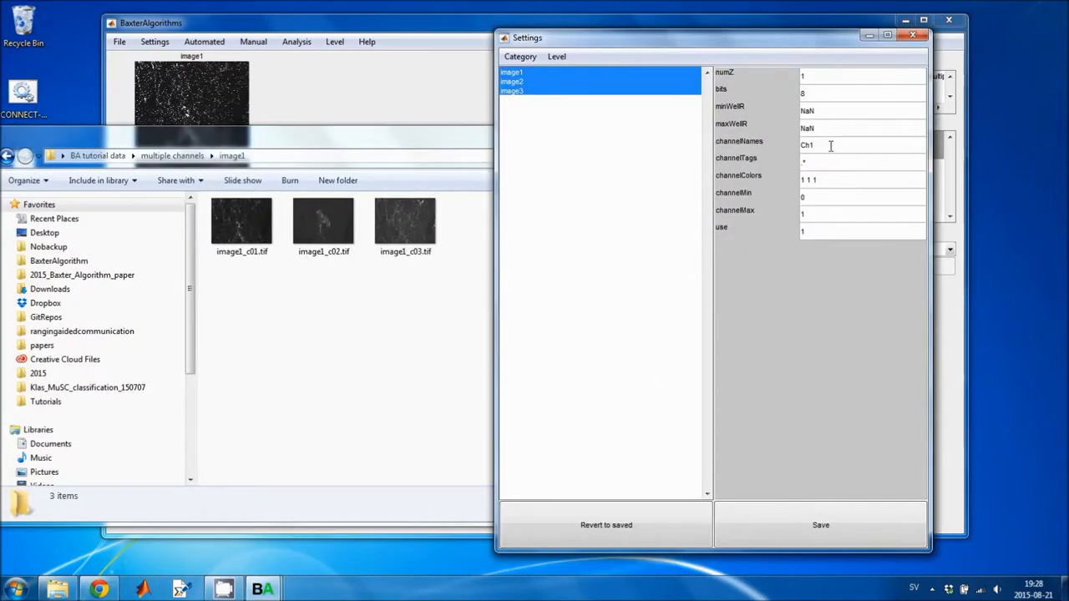
Set channelNames to DAPI:GFP:laminin and accept the change to affected settings.
drag(824, 147, 729, 146)
text(DP)
key(BackSpace)
text(API)
key(BackSpace)
key(BackSpace)
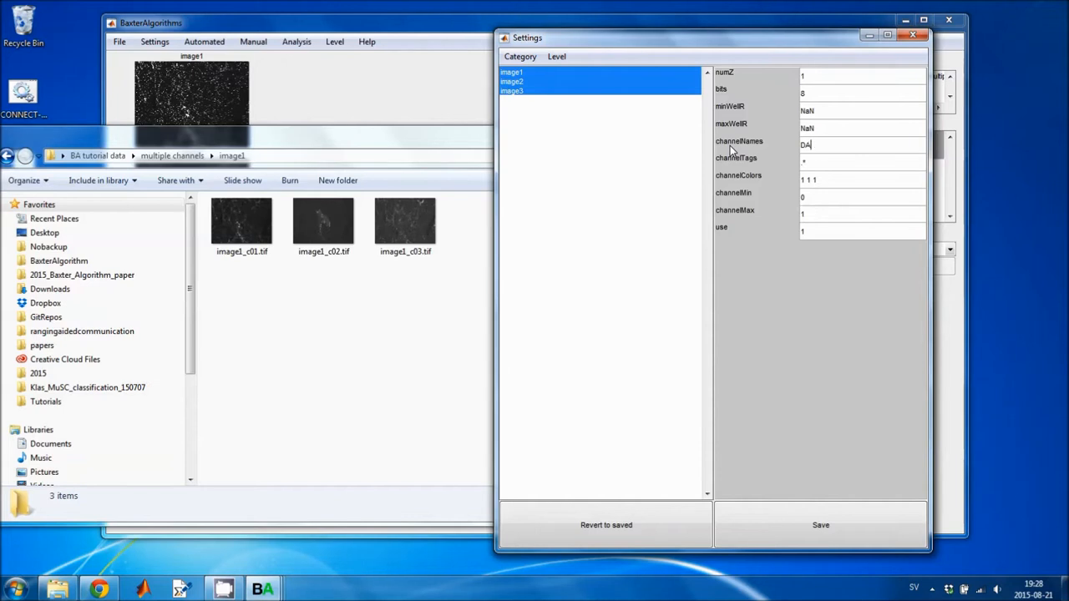
text(PI:GFP:laminin)
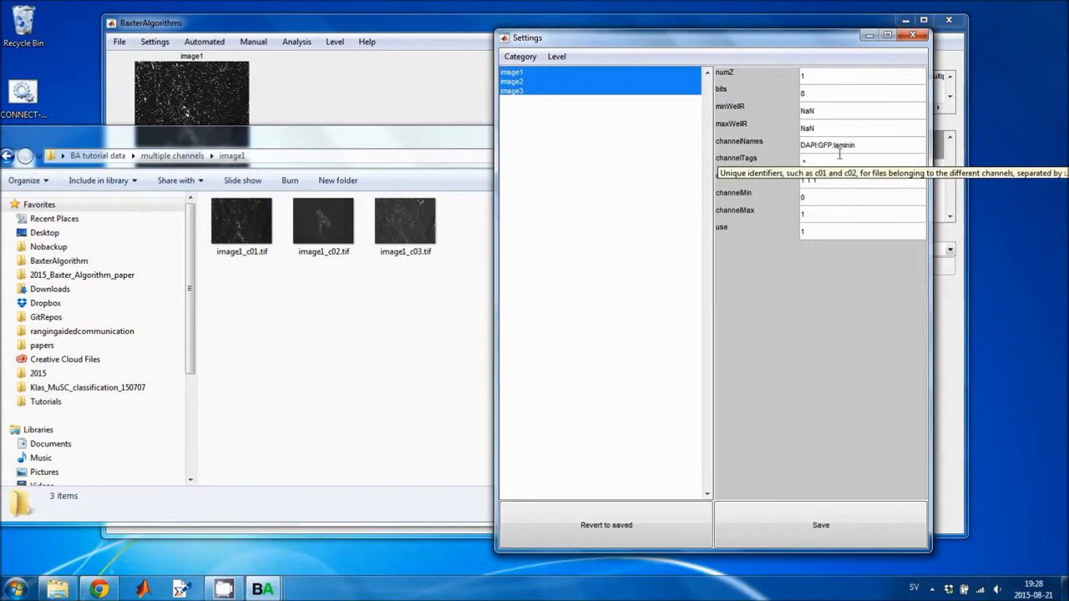
click(845, 158)
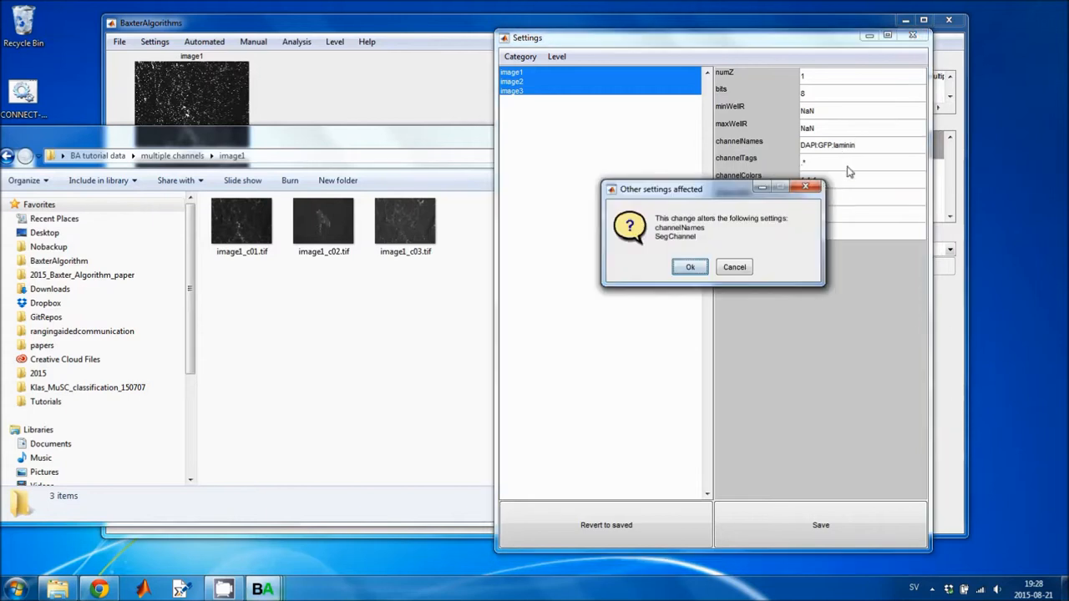
click(698, 267)
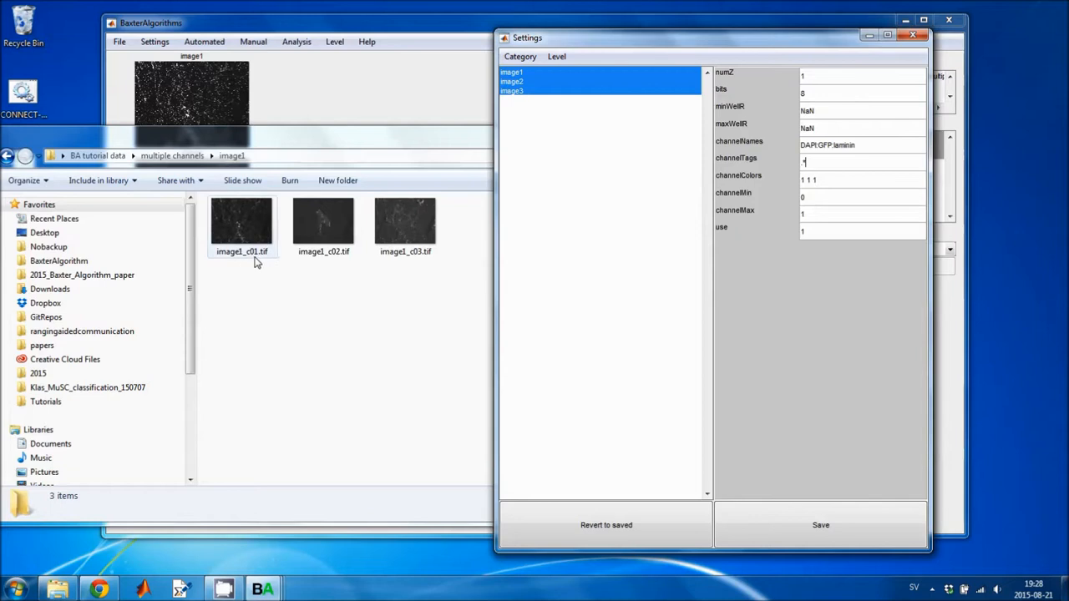
Set channelTags to c01:c02:c03 and save the settings.
double_click(805, 158)
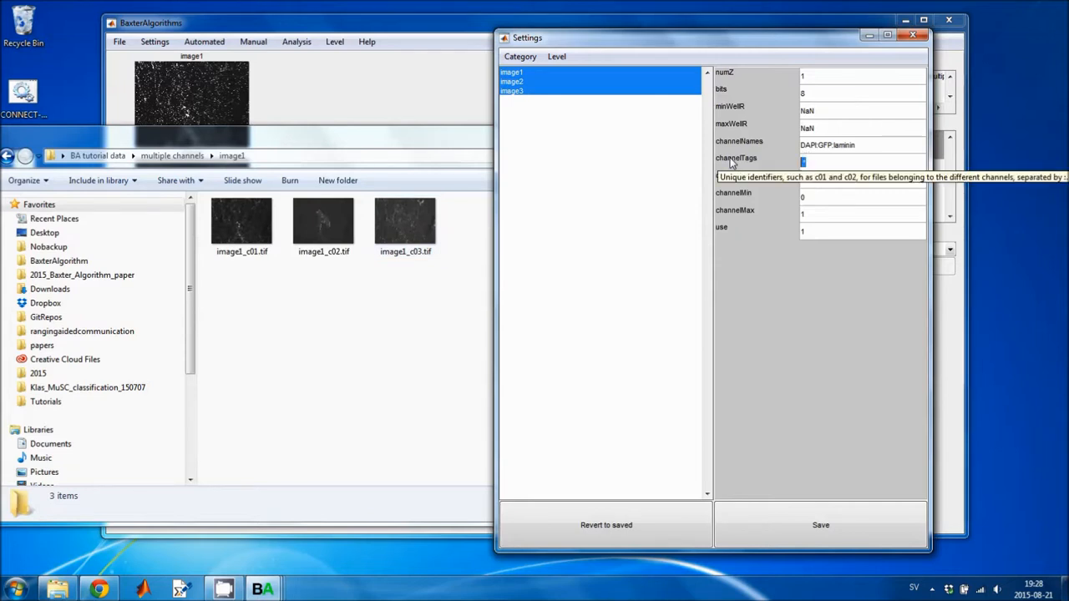
text(c01:)
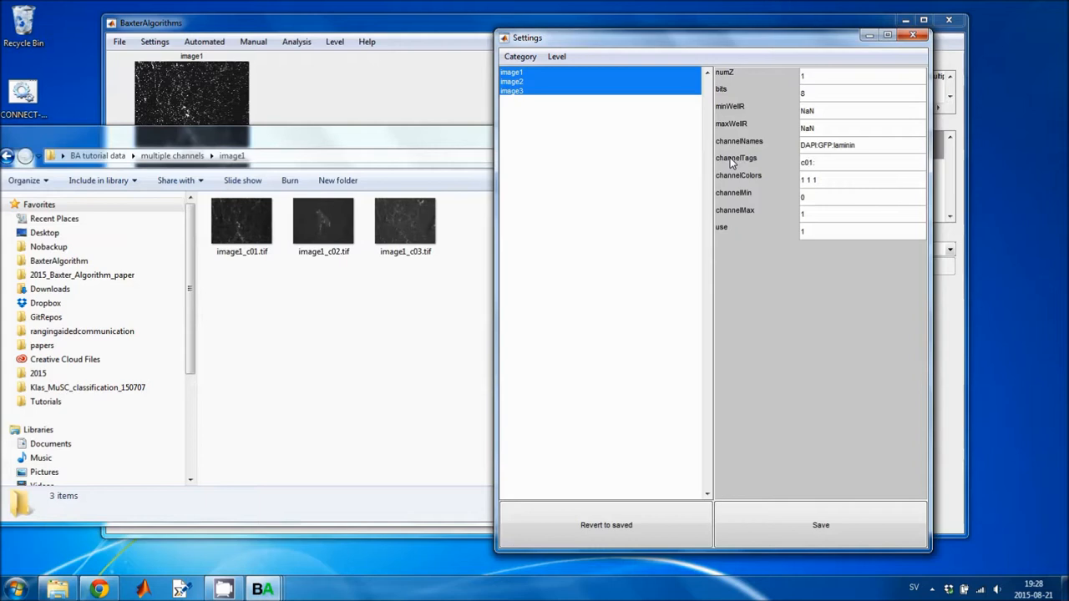
text(c02:c03)
click(825, 526)
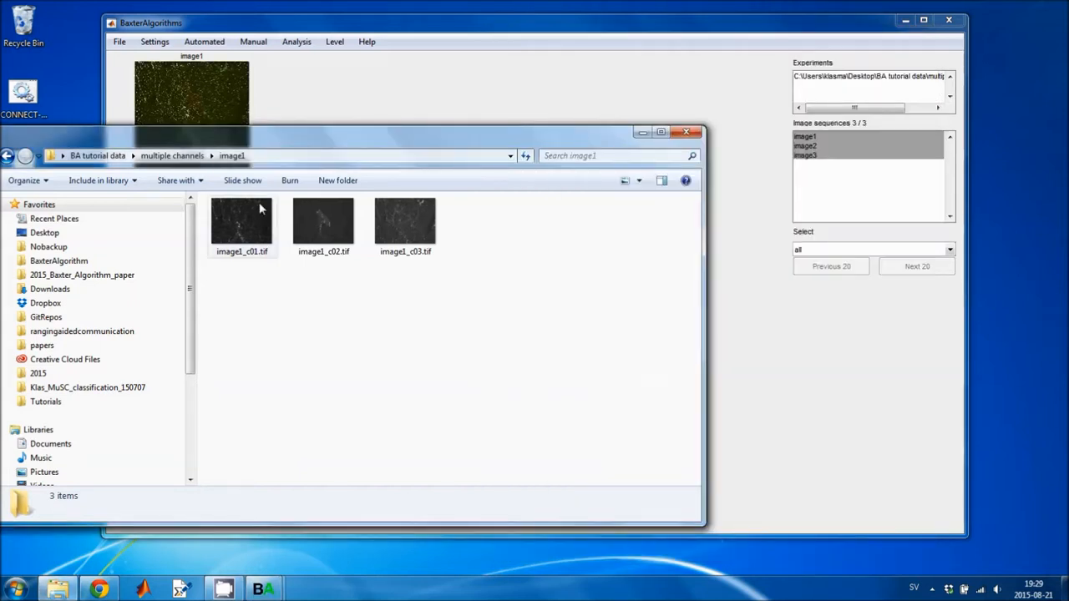
Open the fluorescence display settings for the experiment's image sequences.
drag(242, 136, 304, 362)
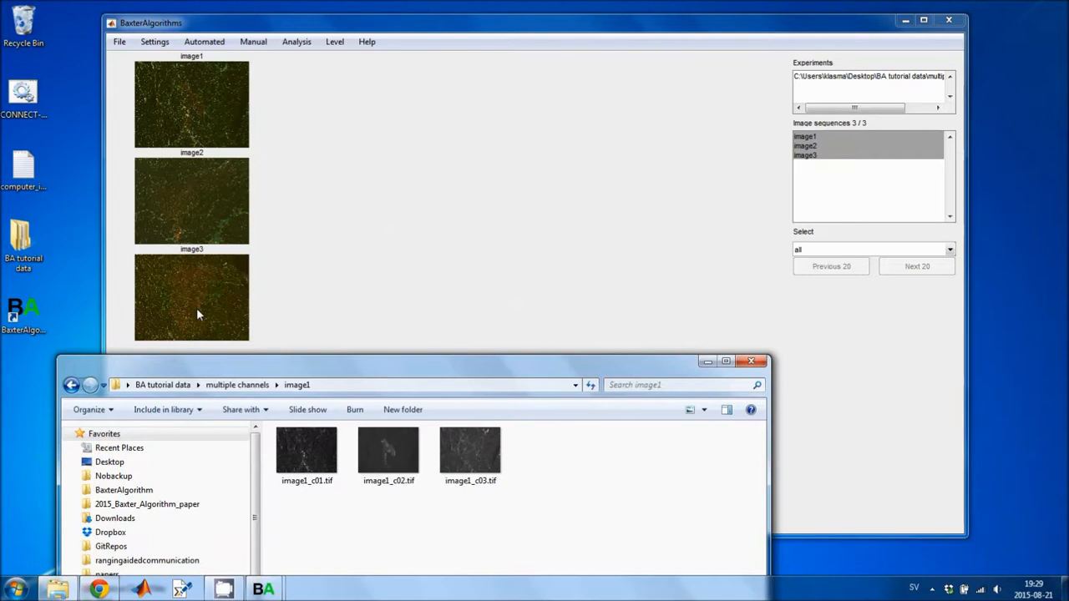
click(155, 43)
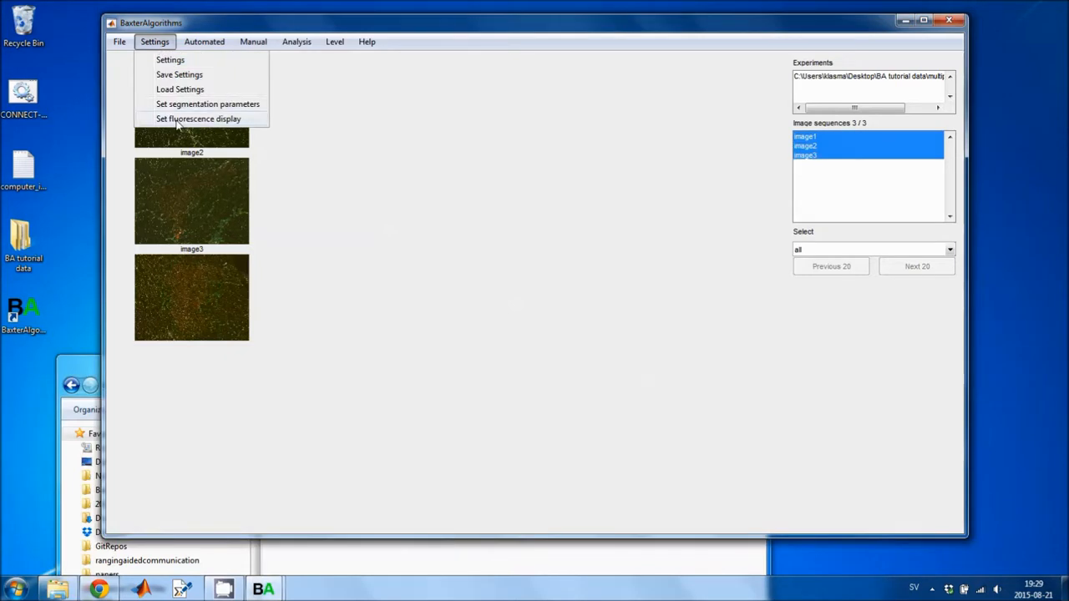
key(Escape)
click(334, 41)
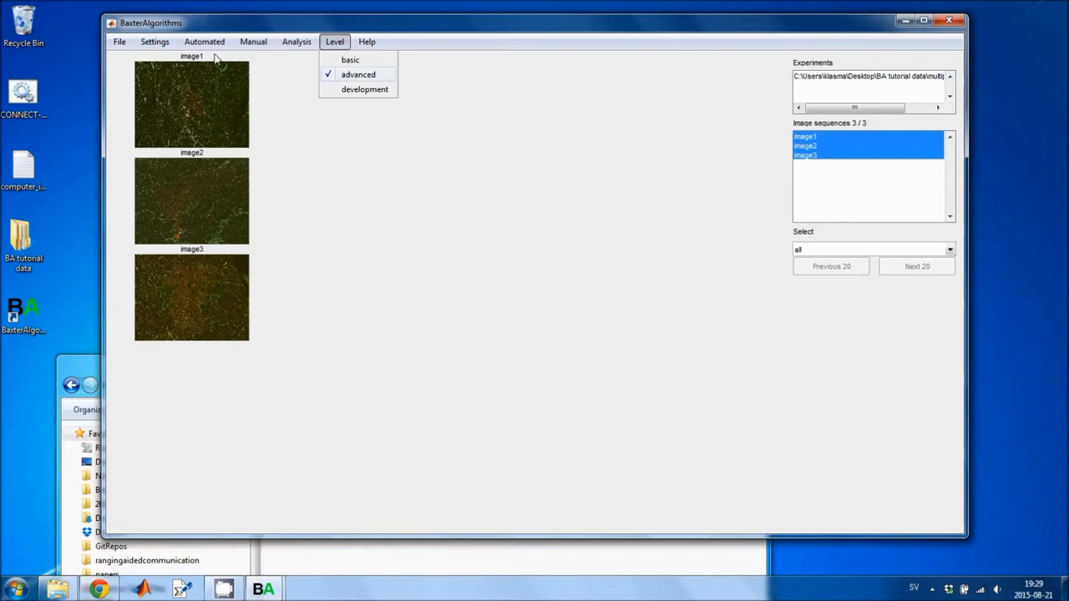
click(154, 41)
click(163, 118)
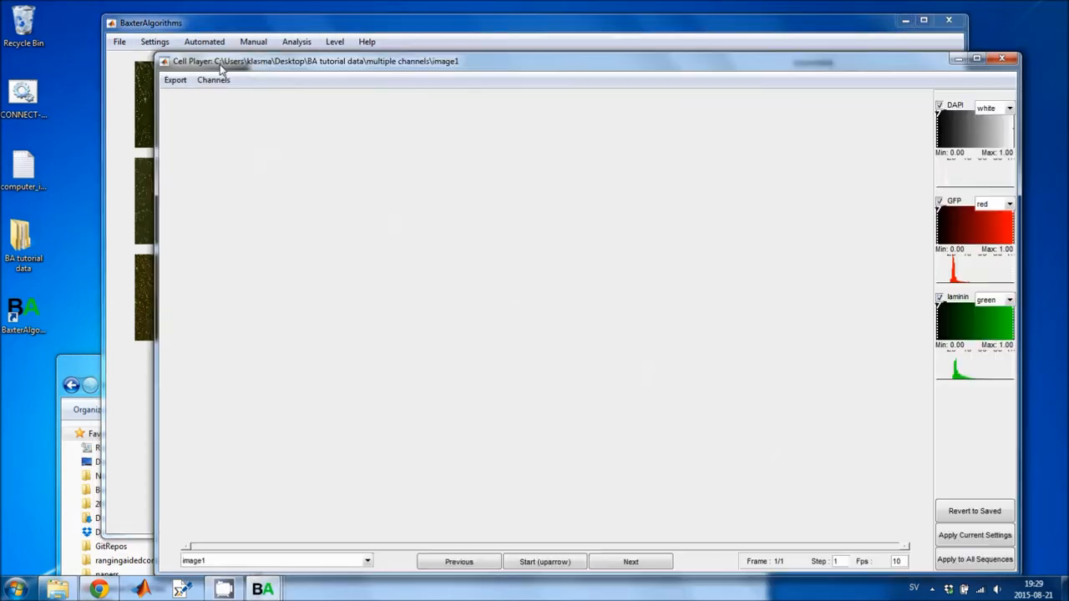
drag(220, 65, 175, 40)
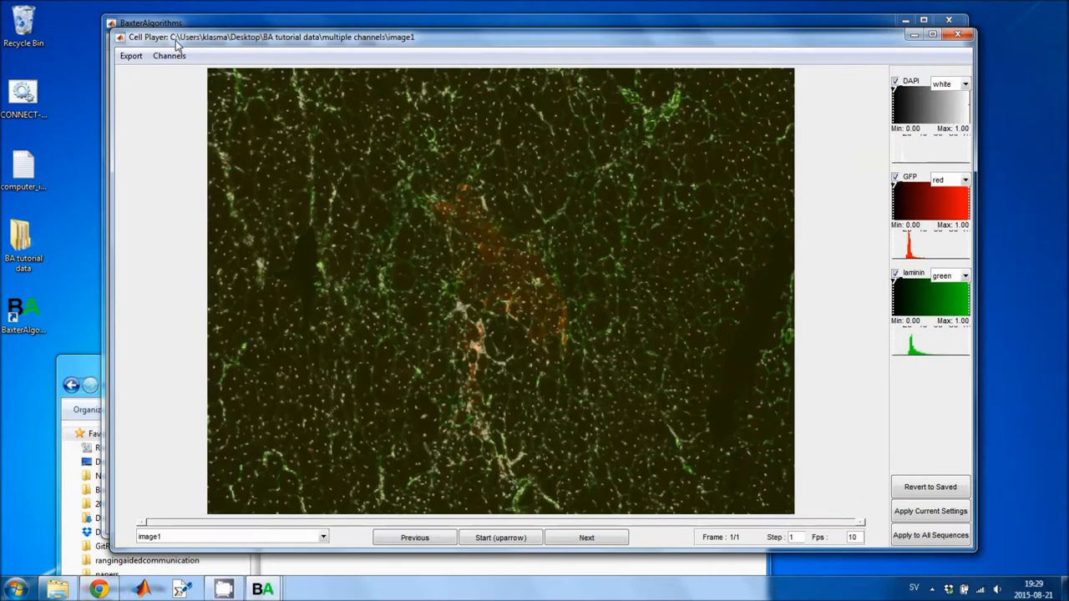
Set the channel colours to blue for DAPI, green for GFP and red for laminin.
click(962, 86)
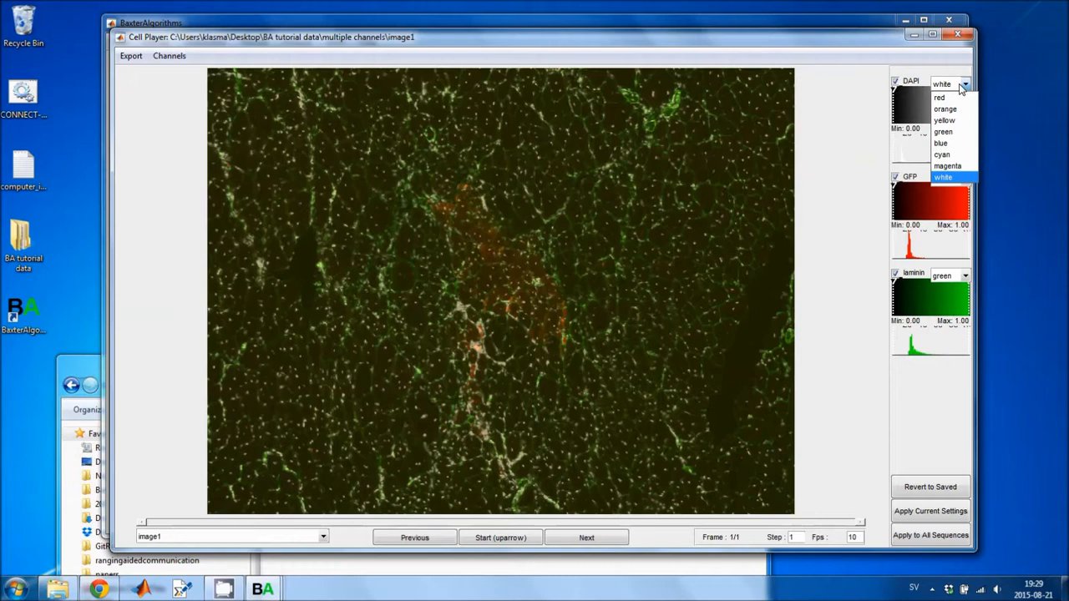
click(944, 144)
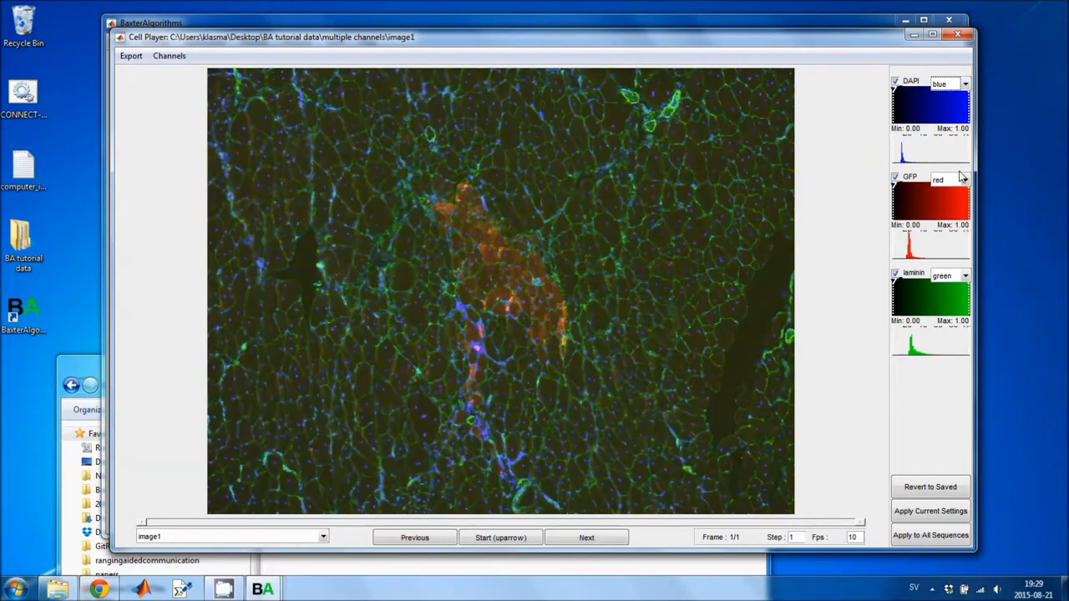
click(963, 179)
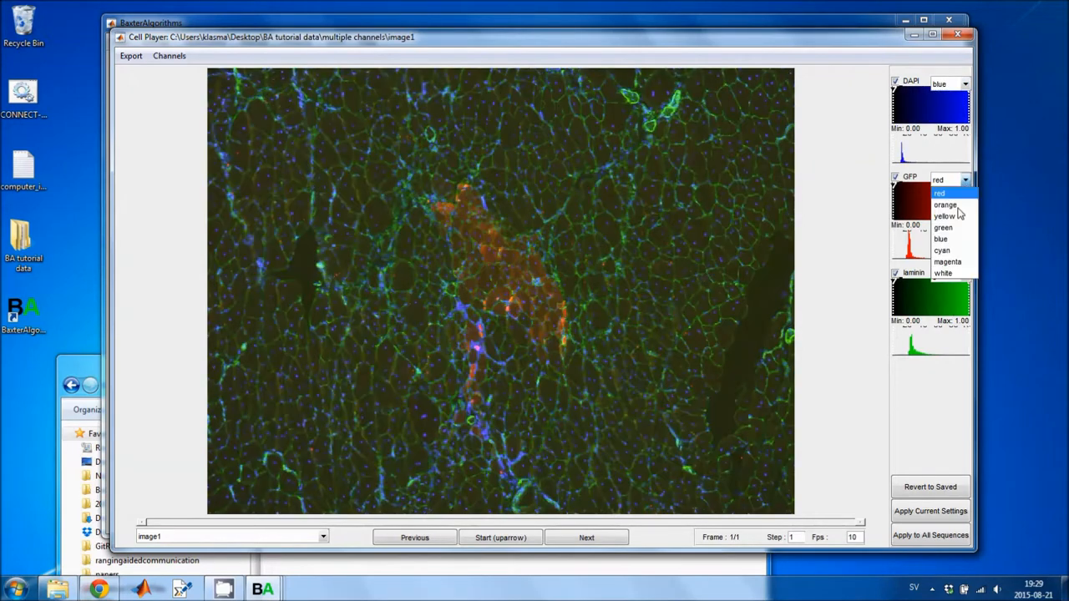
click(947, 237)
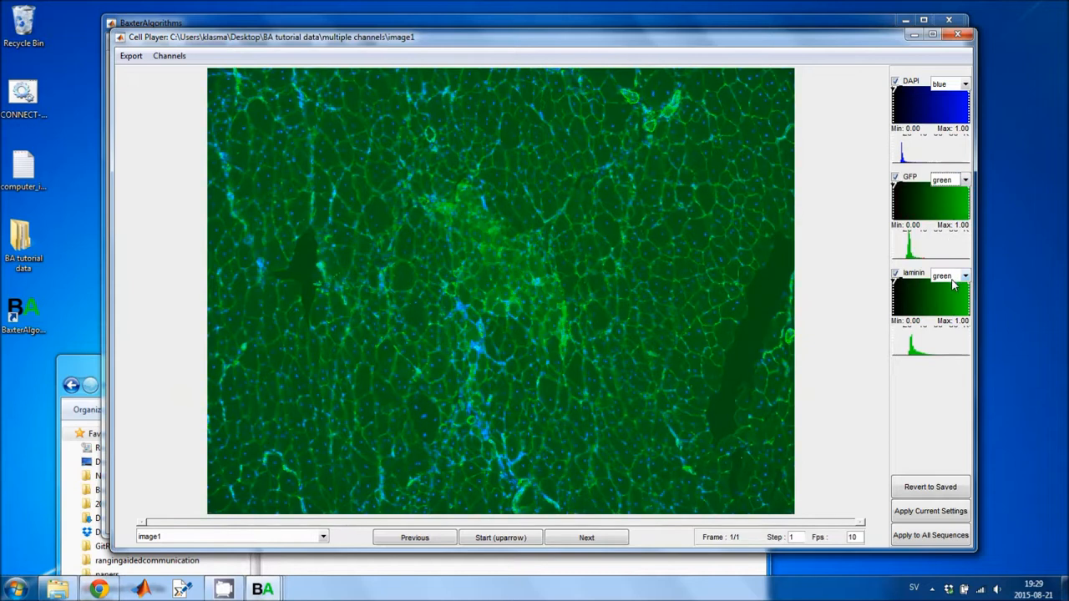
click(950, 278)
click(956, 298)
Toggle the DAPI and laminin channels off and on to compare their contributions to the overlay.
drag(607, 43, 607, 29)
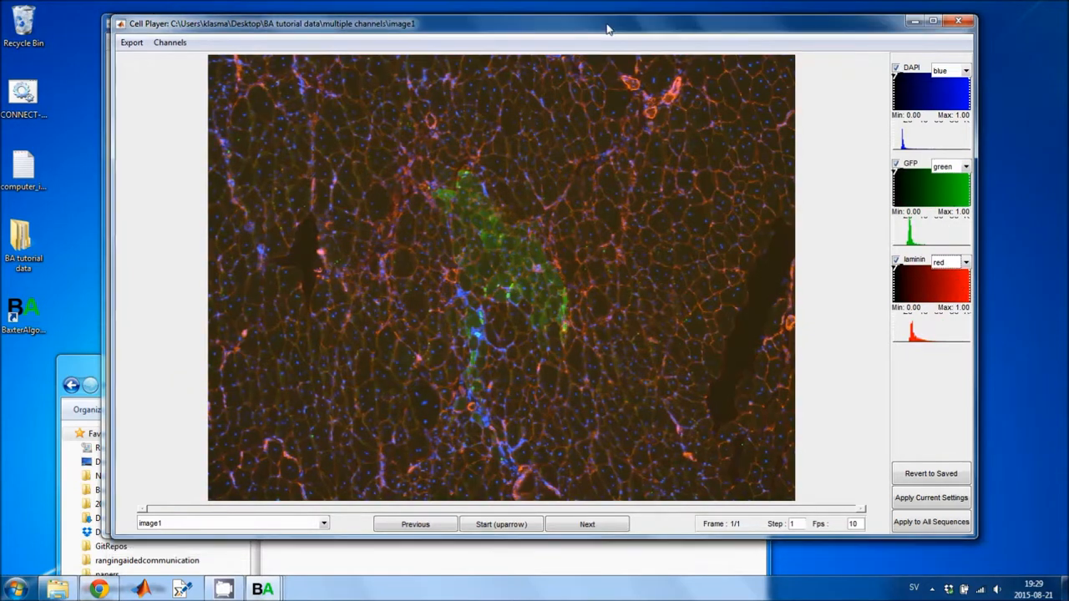
click(168, 42)
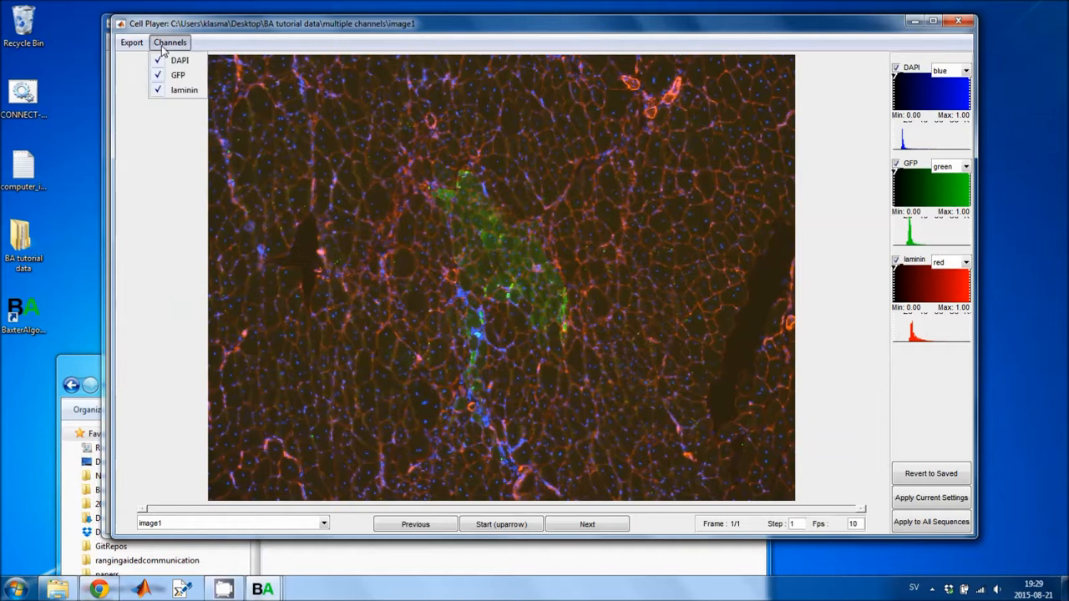
click(160, 61)
click(160, 46)
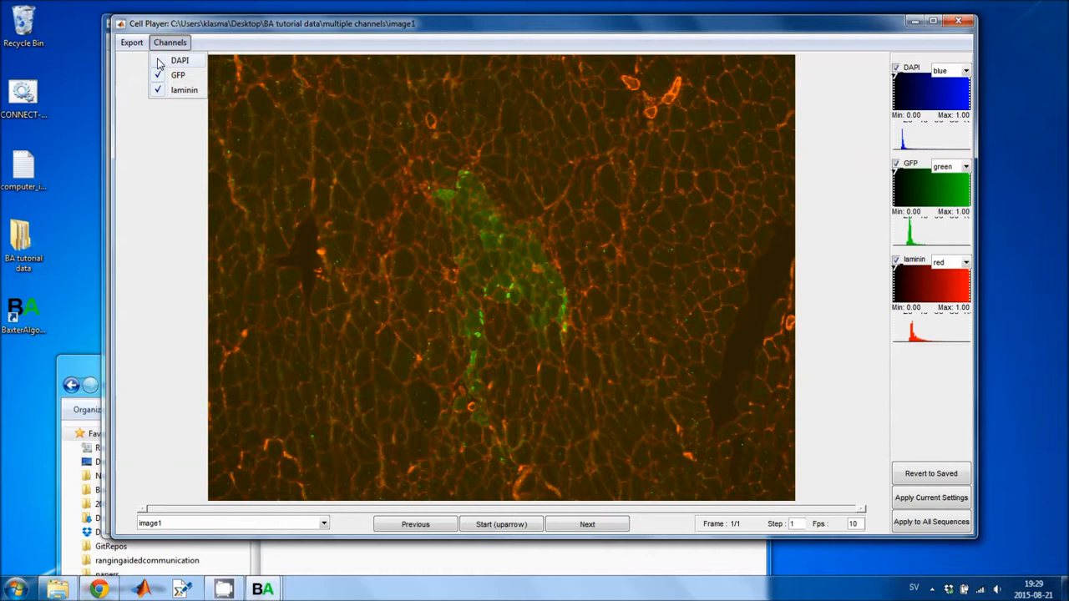
click(159, 61)
click(160, 44)
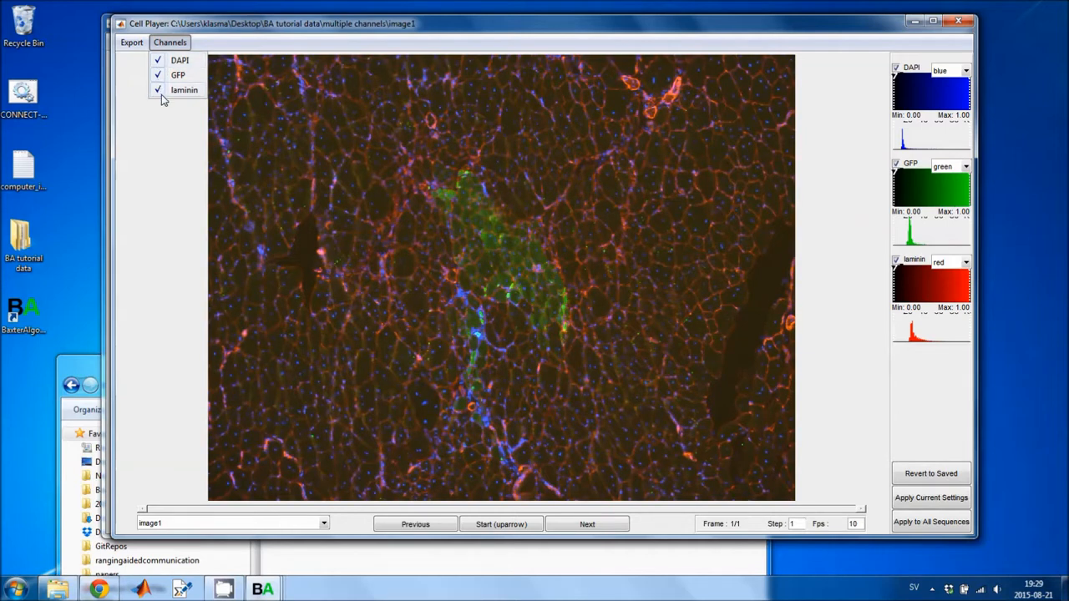
click(164, 93)
click(170, 43)
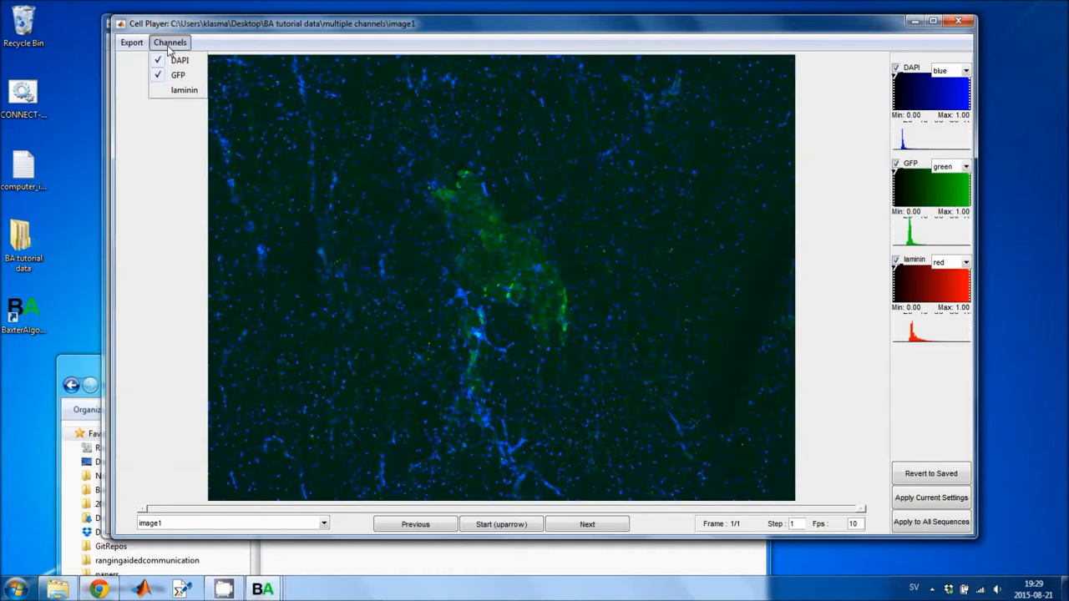
click(159, 91)
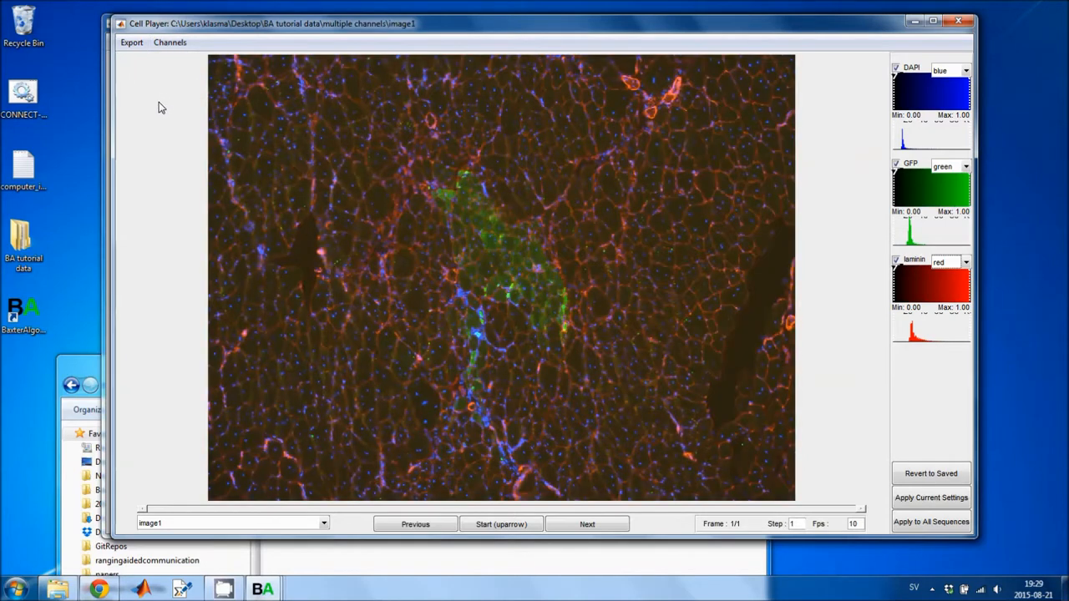
Hide the DAPI and laminin channels so only GFP is displayed.
click(170, 43)
click(170, 58)
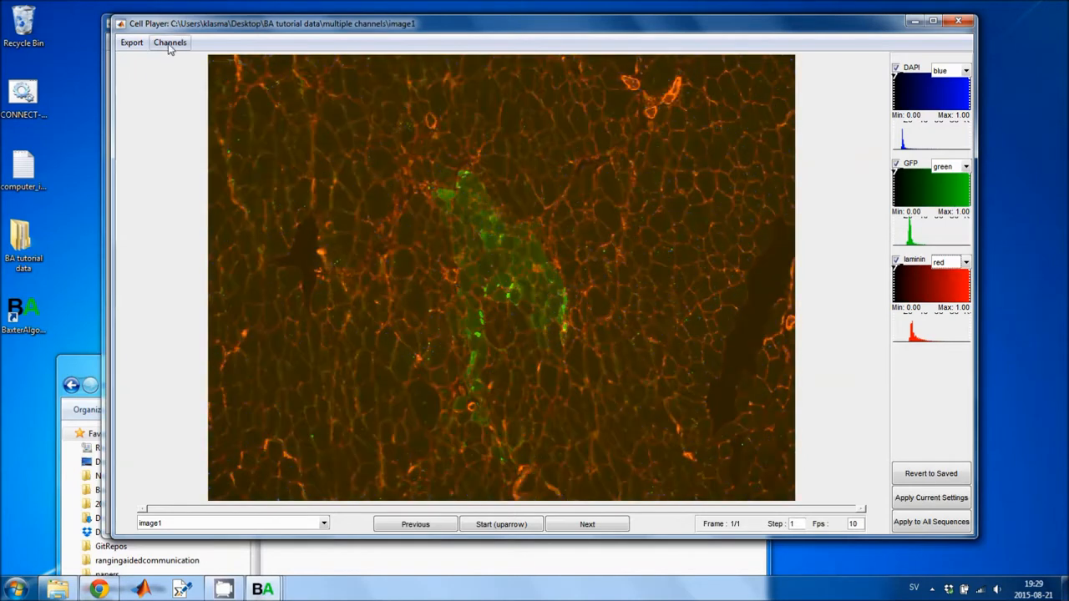
click(170, 44)
click(158, 92)
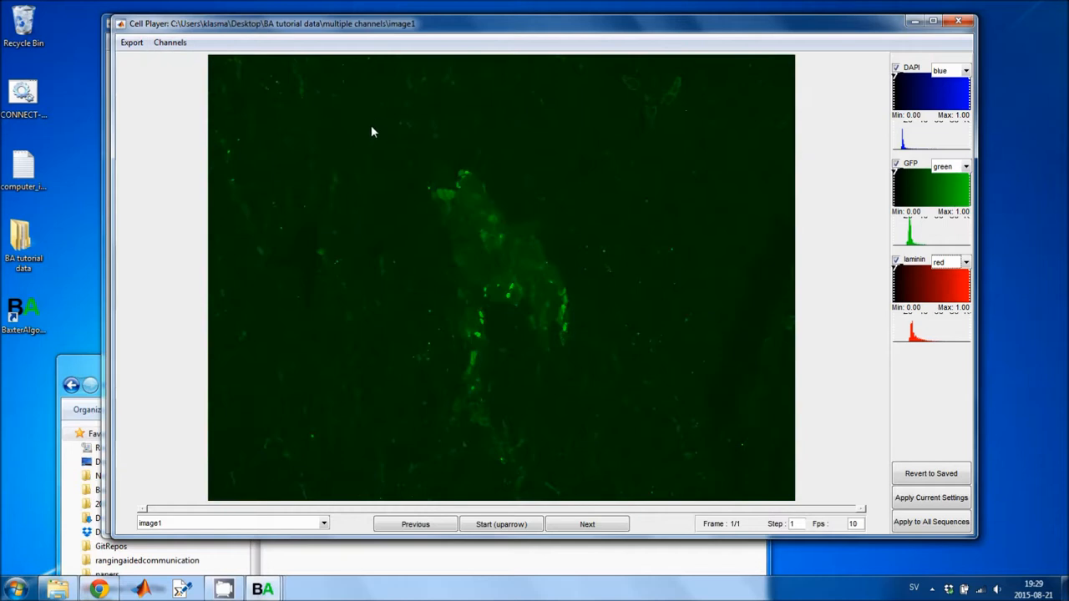
Maximize the player and set the GFP display range to about 0.19 minimum and 0.98 maximum.
drag(561, 33, 552, 33)
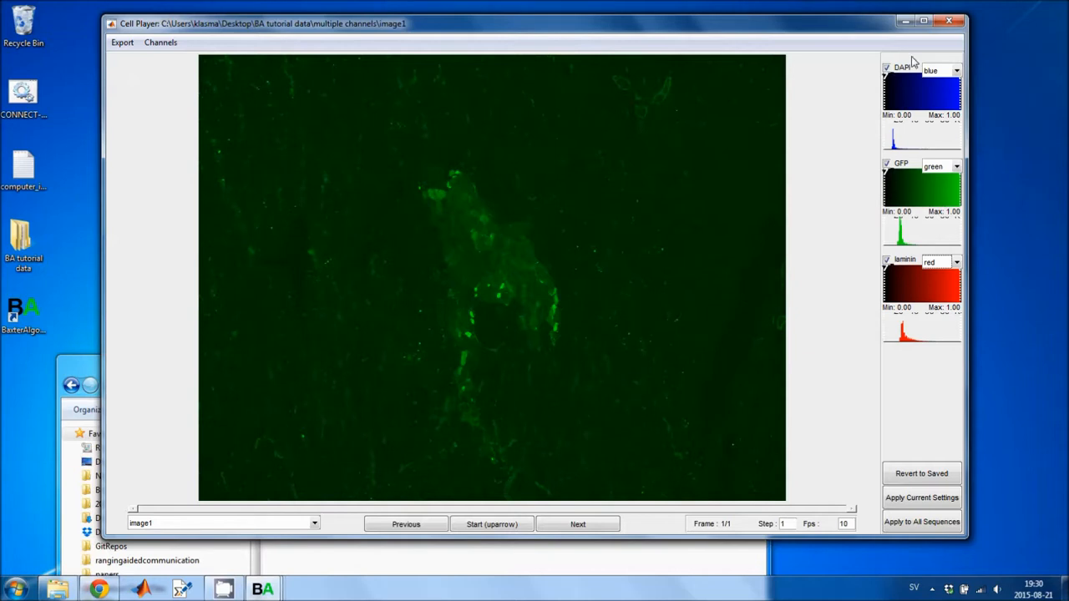
click(922, 20)
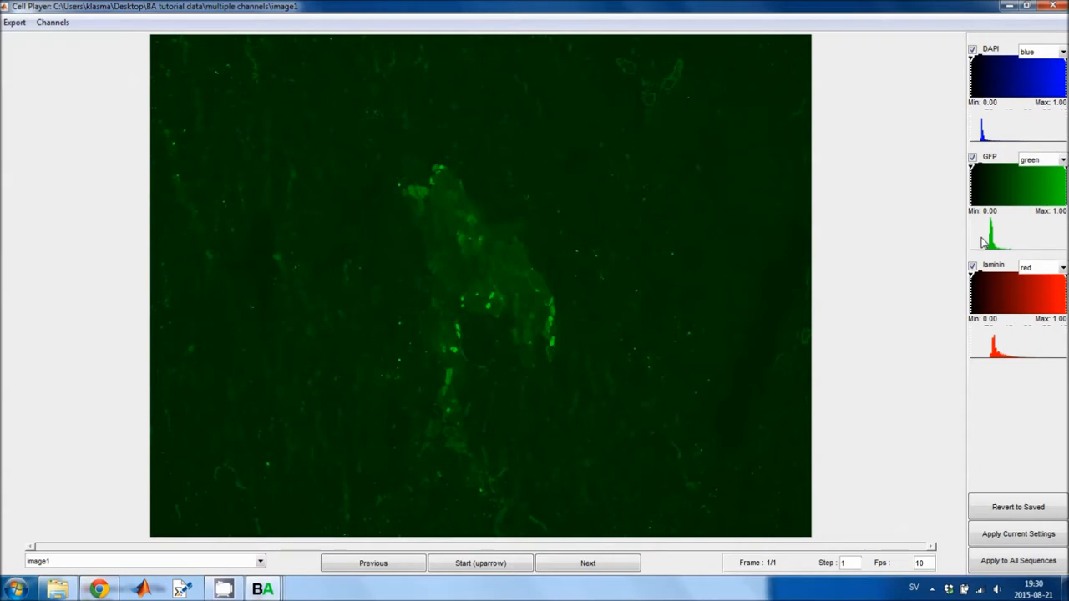
drag(983, 243, 980, 237)
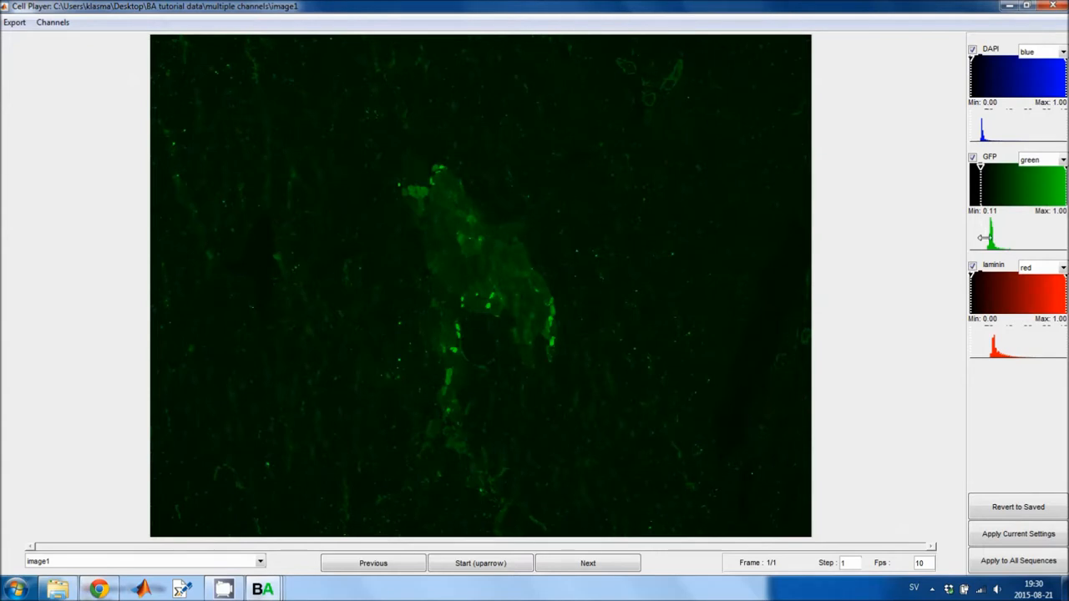
drag(983, 238, 988, 239)
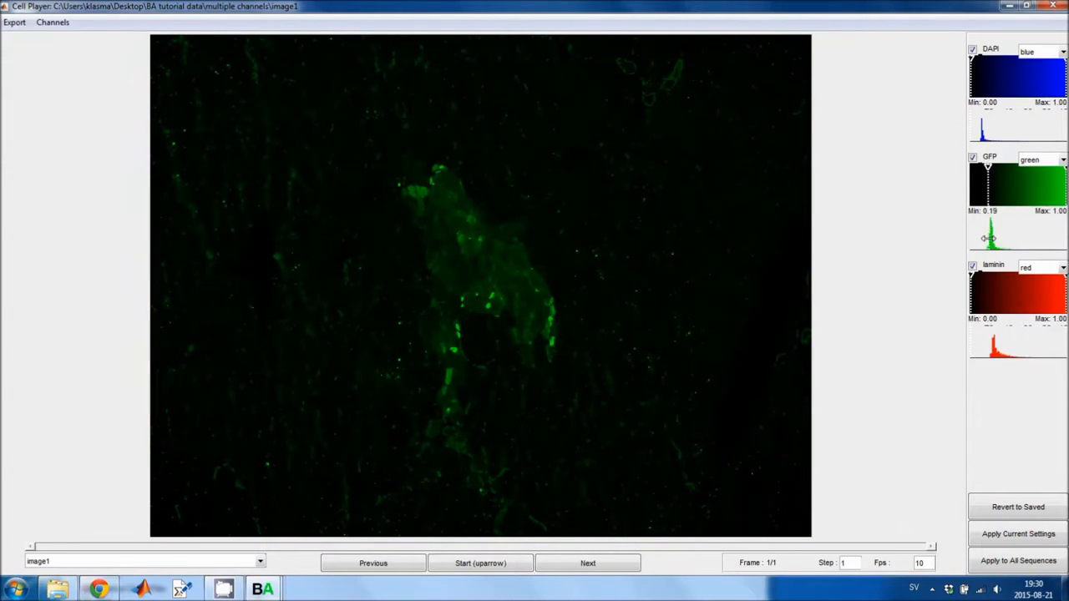
click(1044, 241)
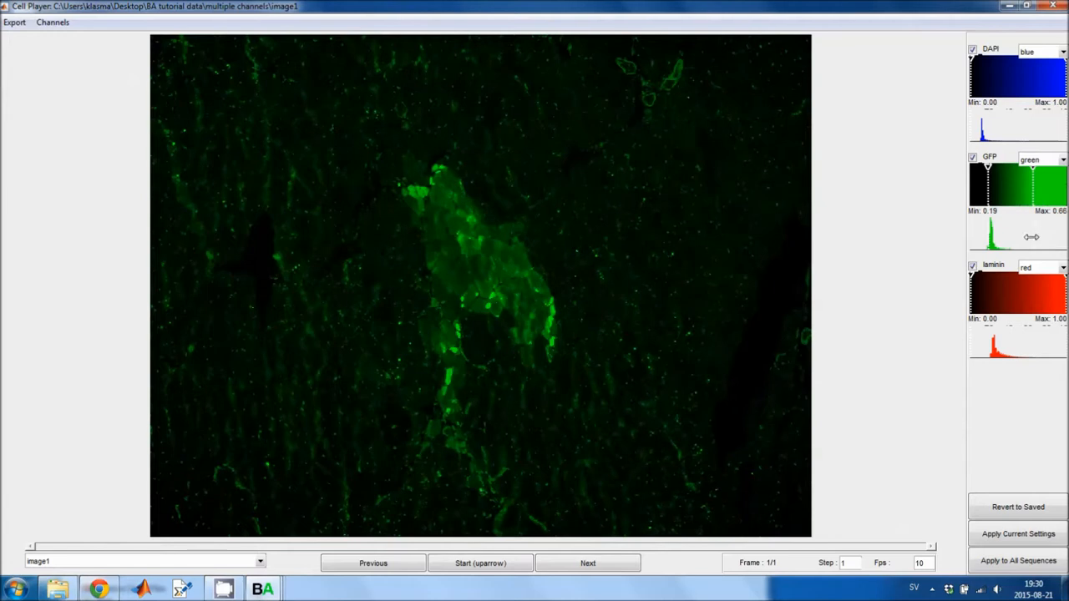
click(1022, 238)
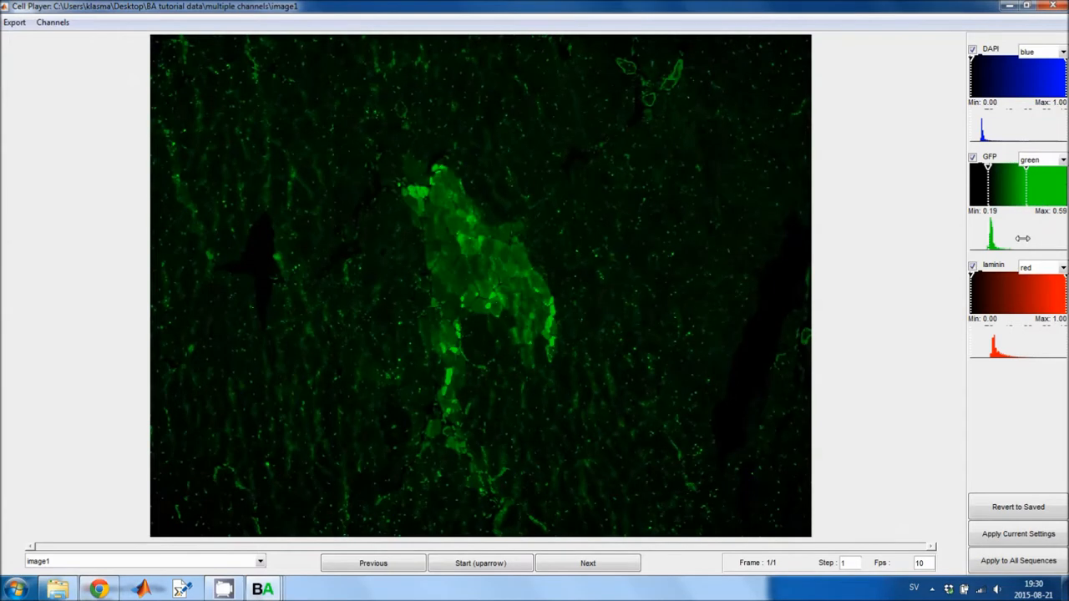
click(1021, 238)
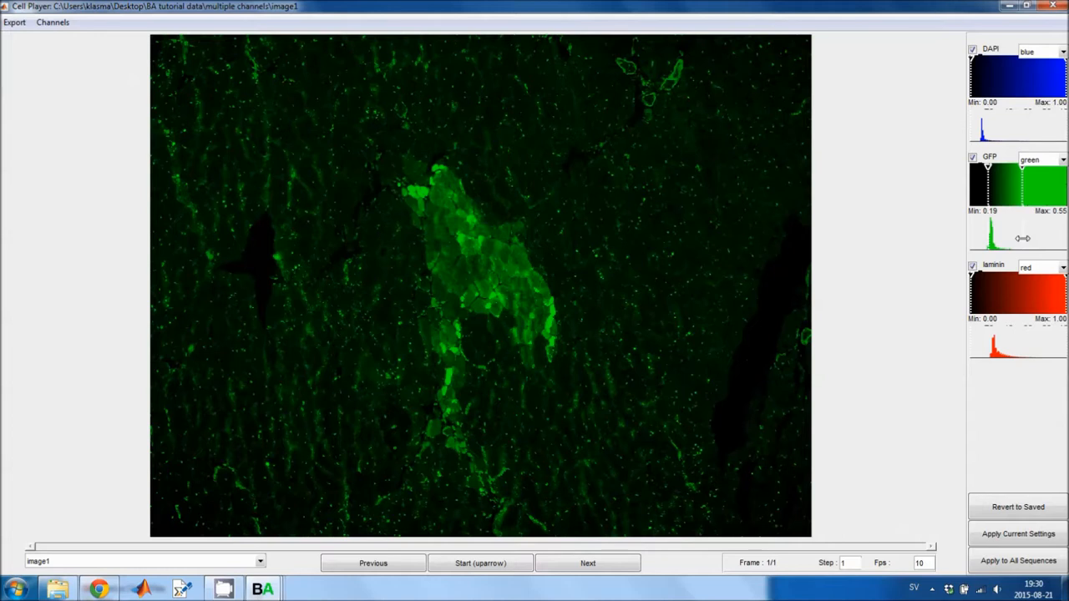
click(1060, 239)
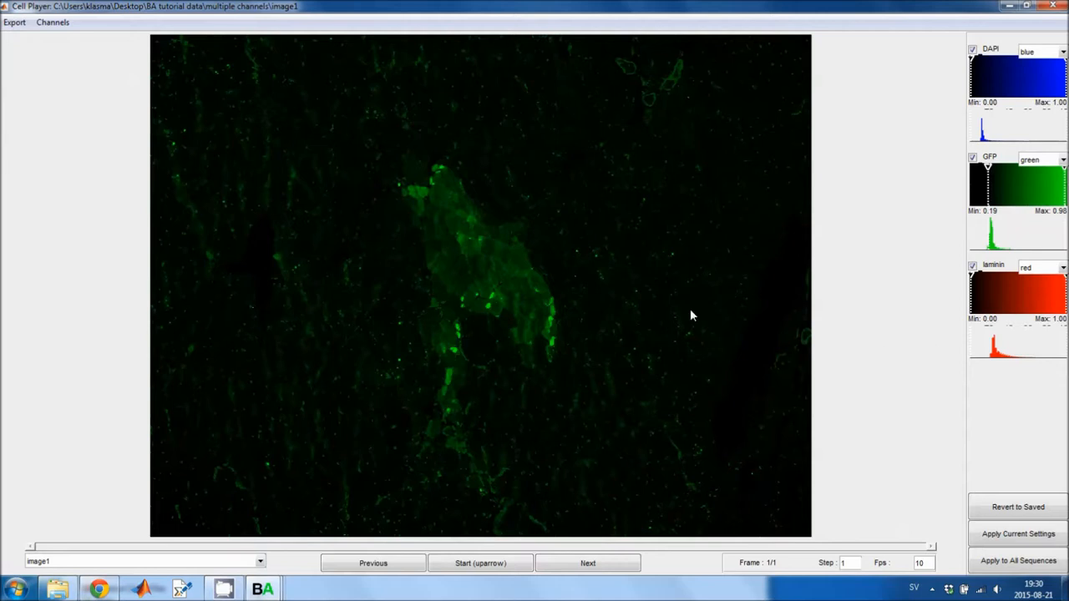
Show the laminin channel again and set its display range to about 0.20 minimum and 0.71 maximum.
click(56, 24)
click(56, 67)
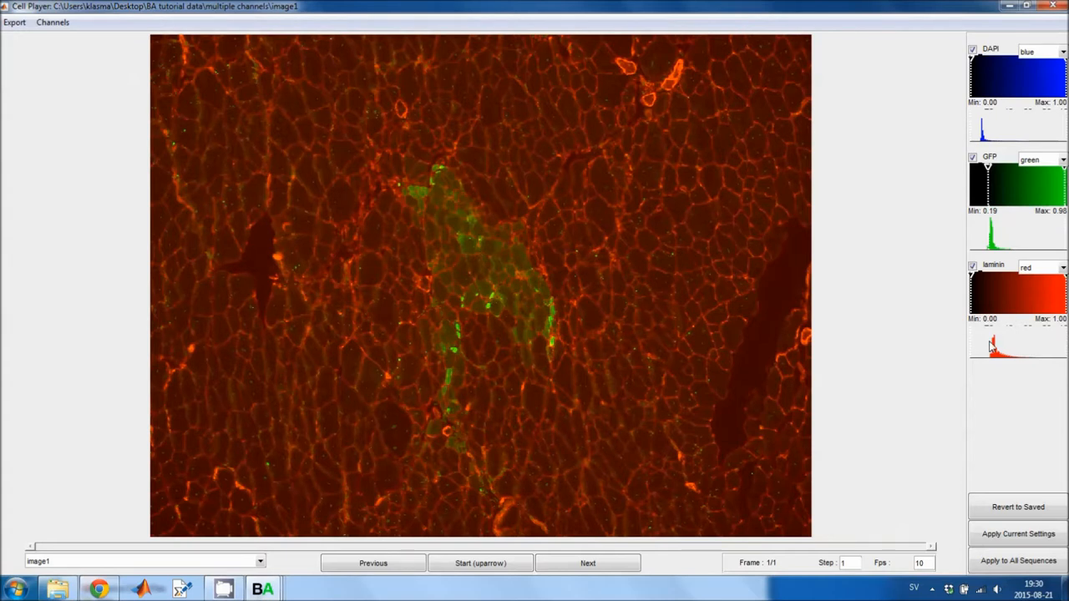
click(991, 346)
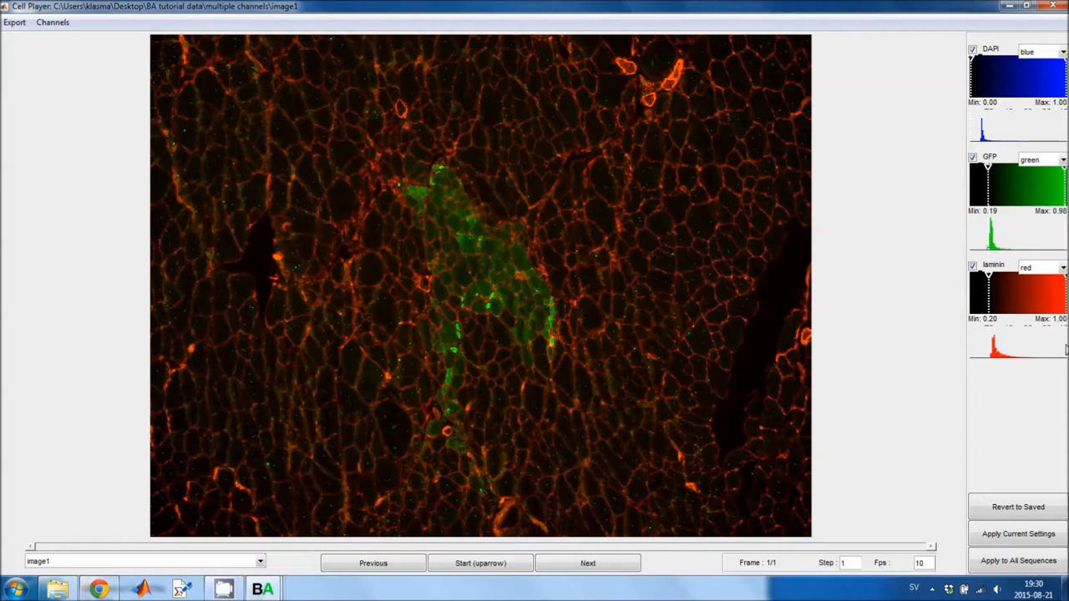
click(1046, 346)
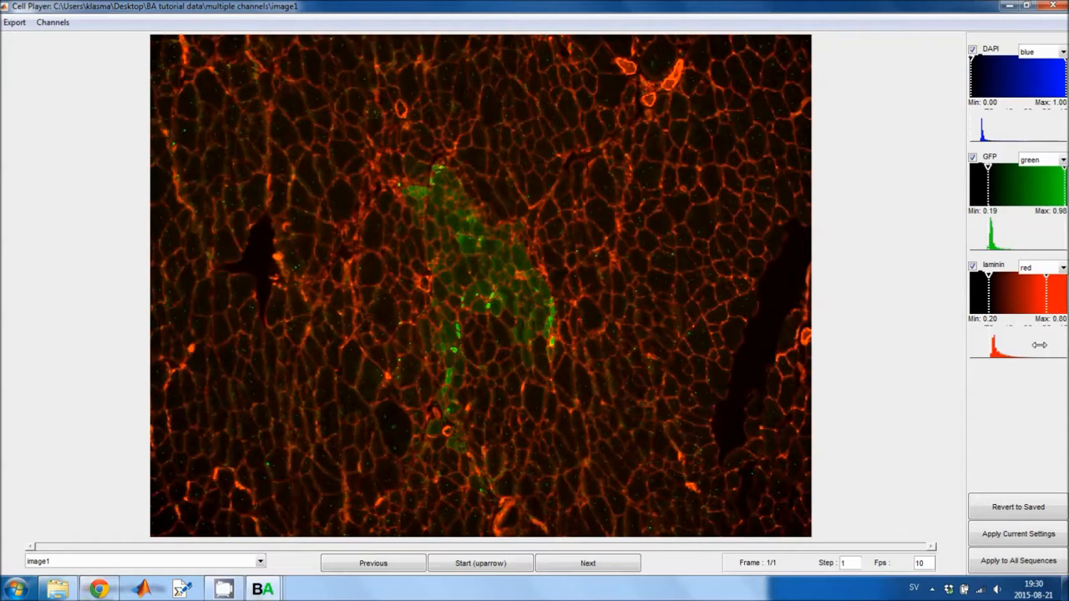
click(1038, 345)
click(1038, 345)
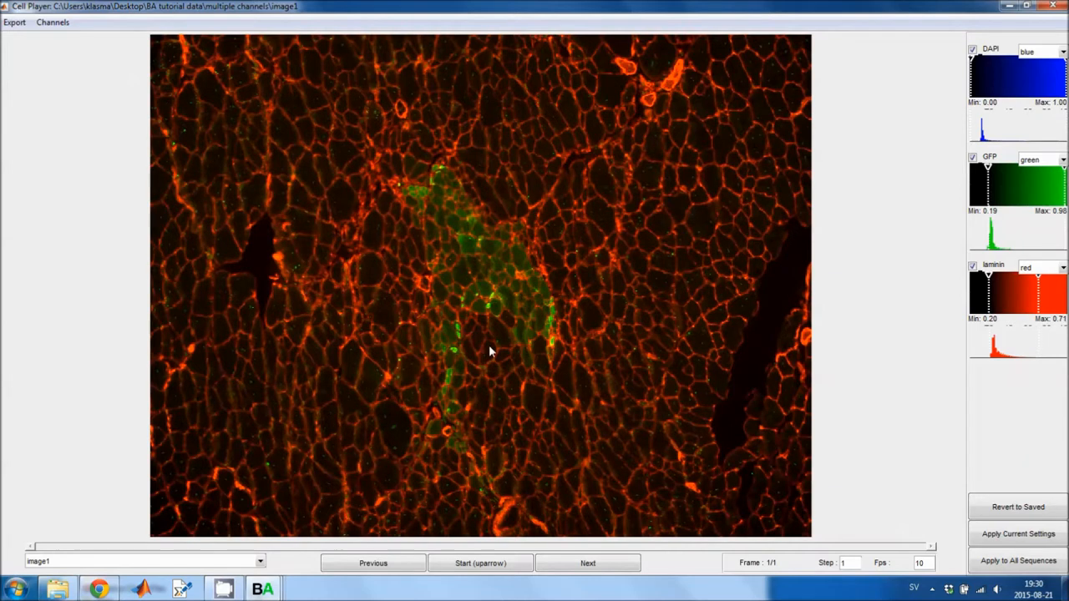
Set the DAPI minimum to about 0.02 and hide the laminin channel.
click(971, 87)
click(53, 22)
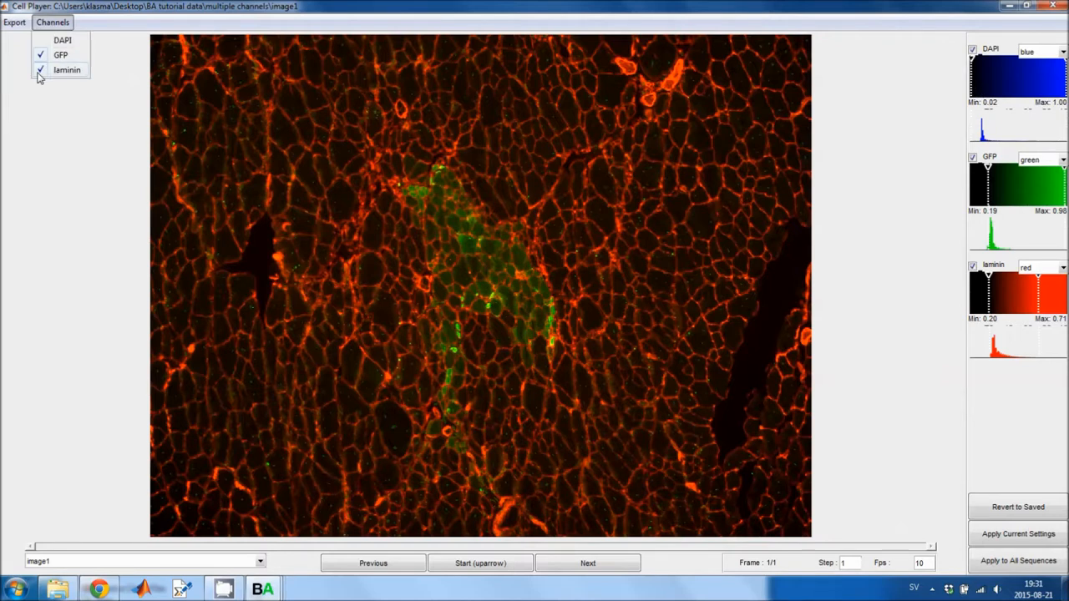
click(58, 70)
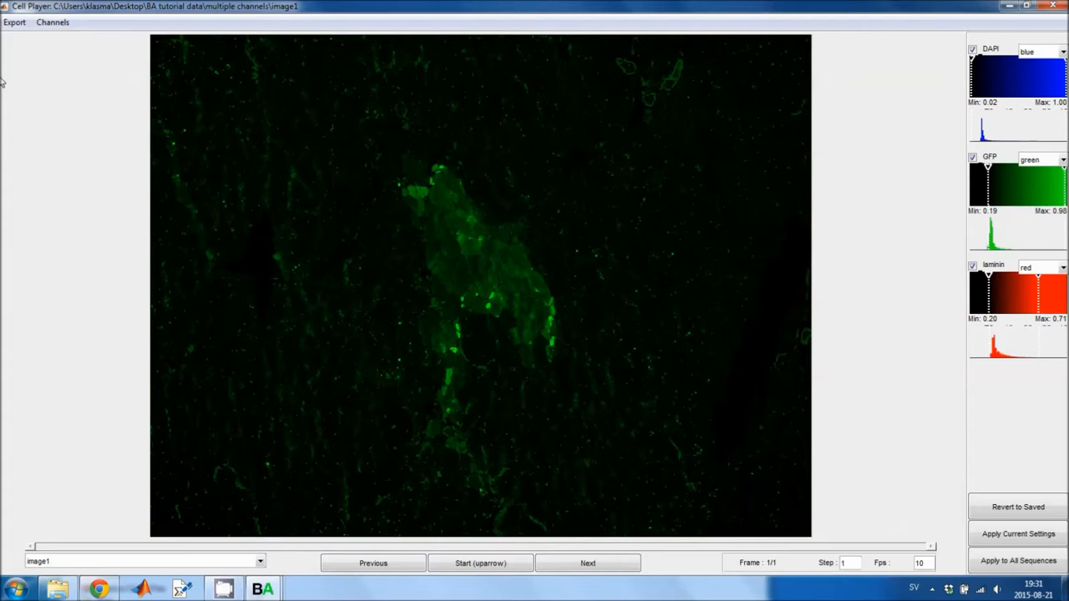
Display the DAPI channel on its own, hiding GFP, and raise the DAPI minimum to about 0.16.
click(52, 23)
click(50, 39)
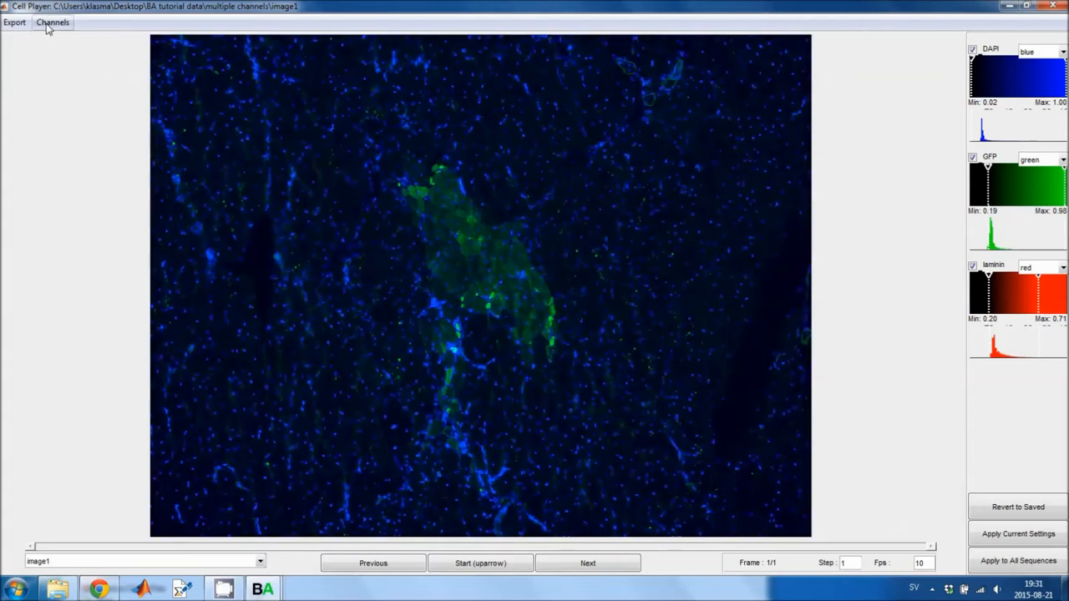
click(47, 25)
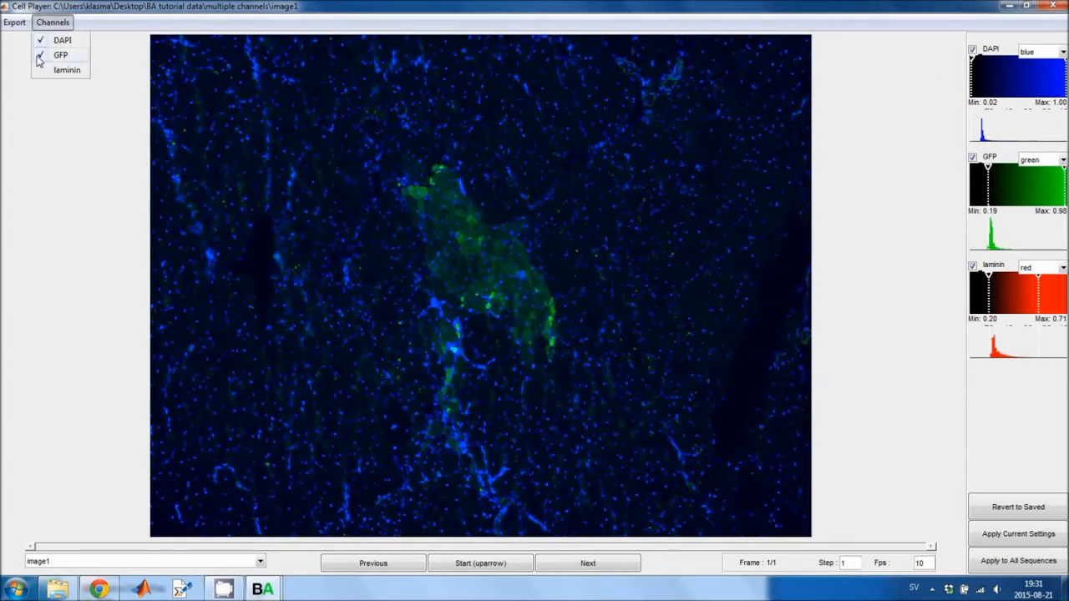
click(46, 54)
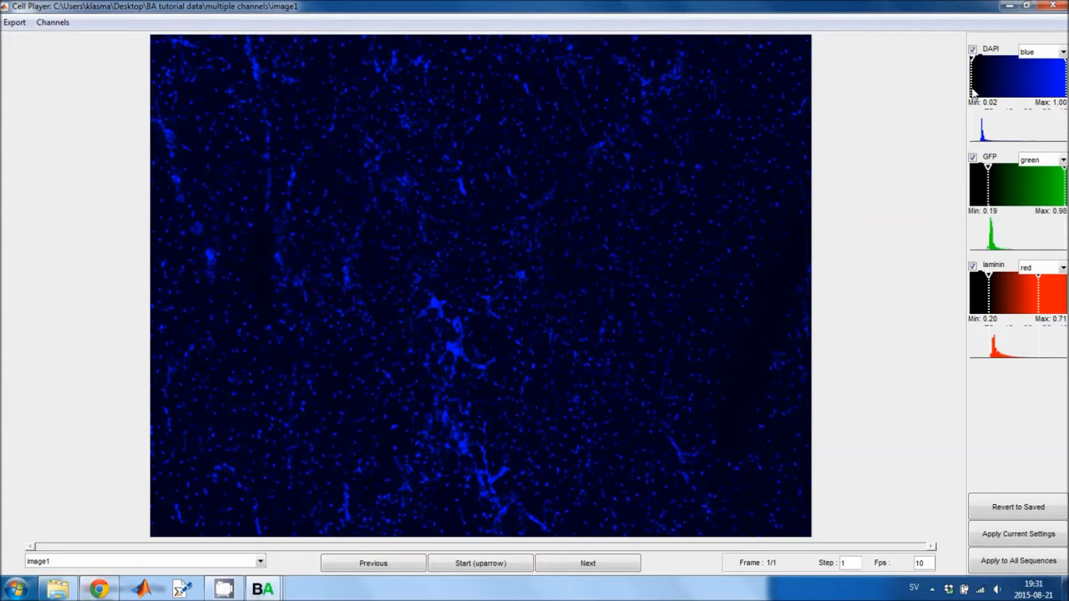
drag(972, 90, 987, 90)
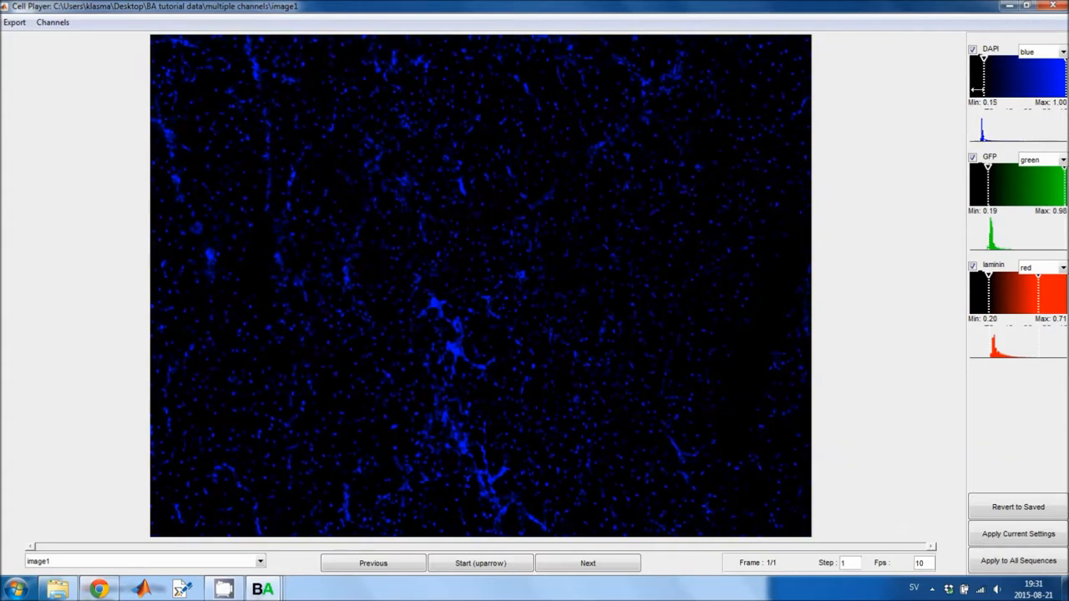
Show the GFP and laminin channels again and apply the current display settings to all sequences.
click(47, 24)
click(49, 55)
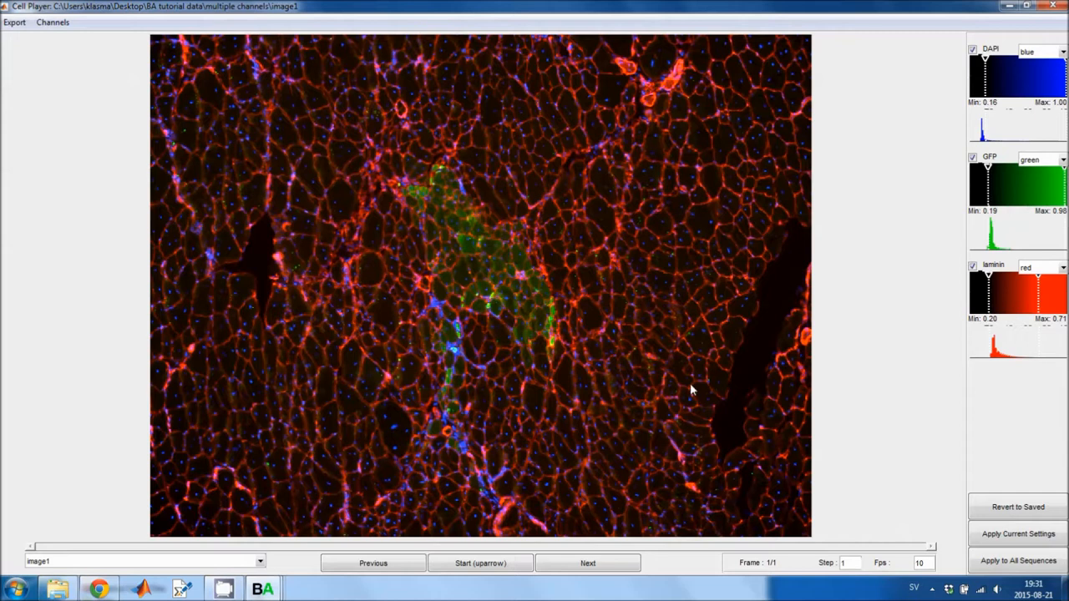
click(1014, 563)
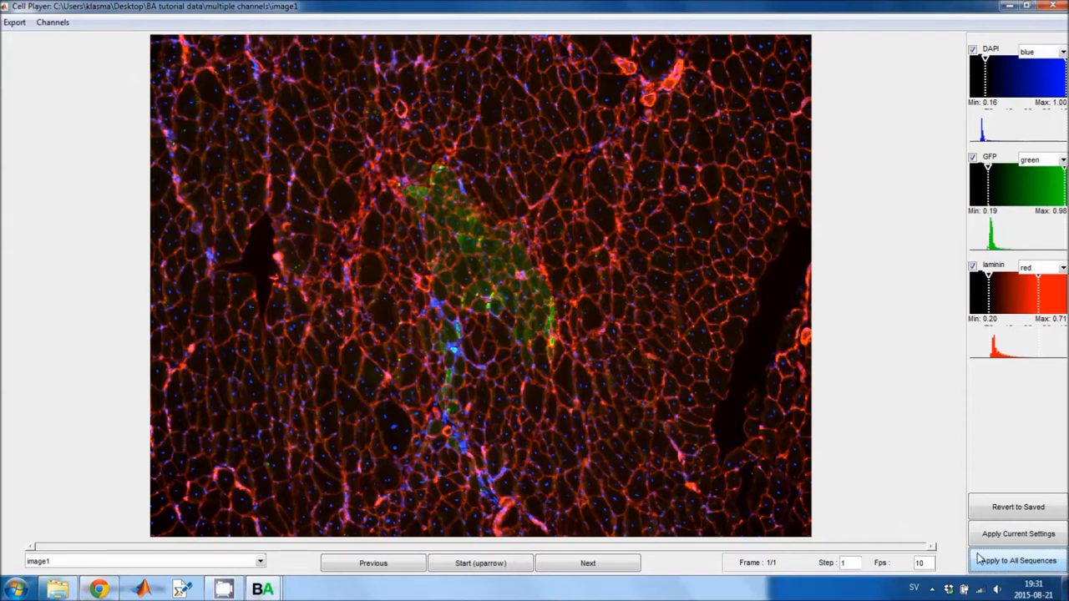
Close the player and select all image sequences of the experiment.
click(1053, 6)
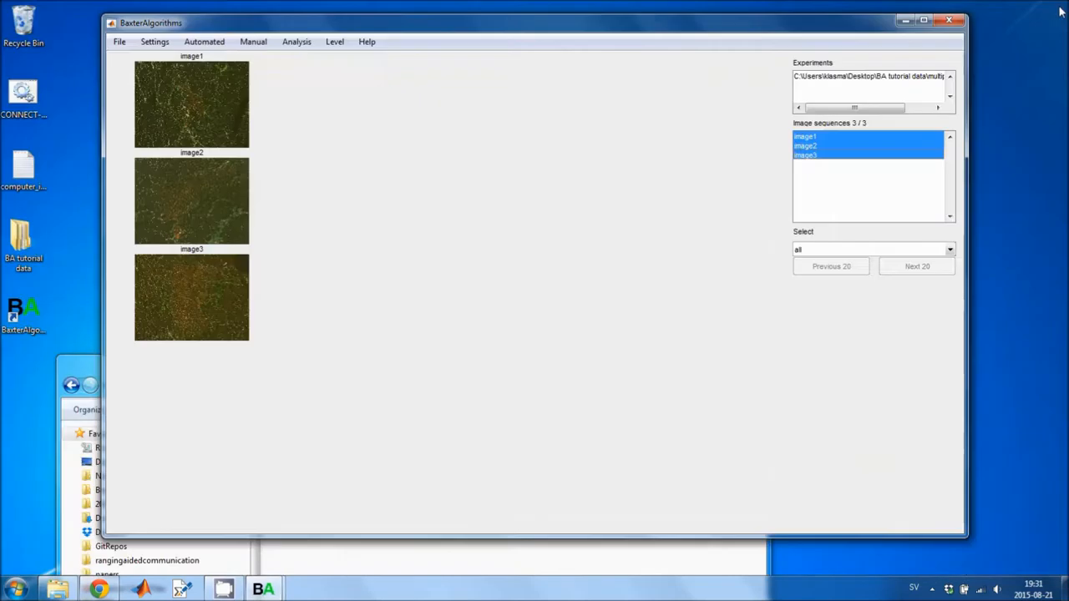
click(802, 139)
key(ctrl+a)
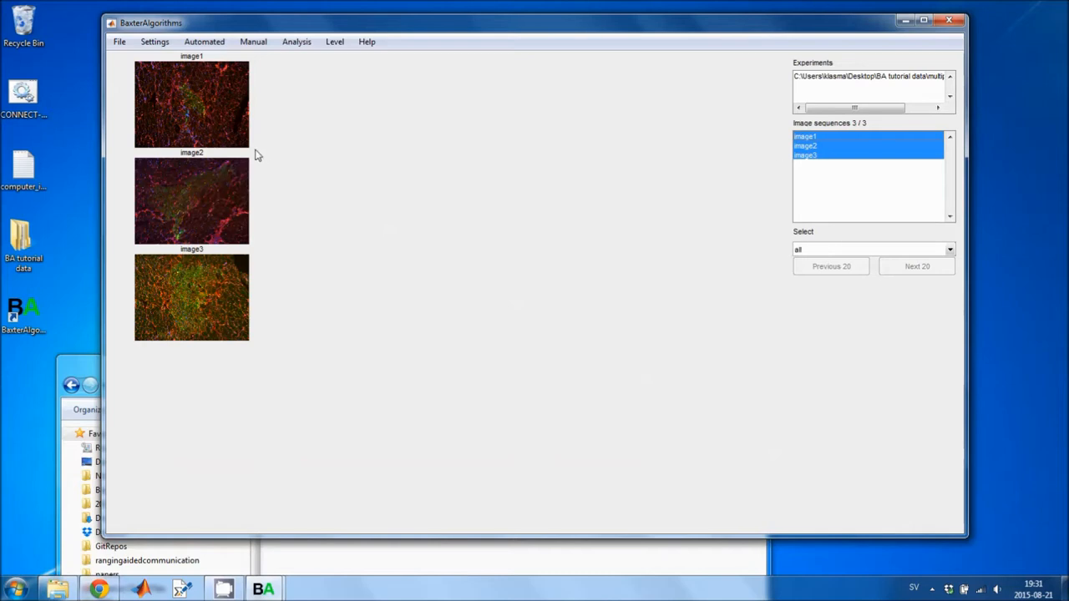
Browse the multiple channels and multiple channels RGB folders in the file explorer to compare their image files.
drag(256, 23, 337, 22)
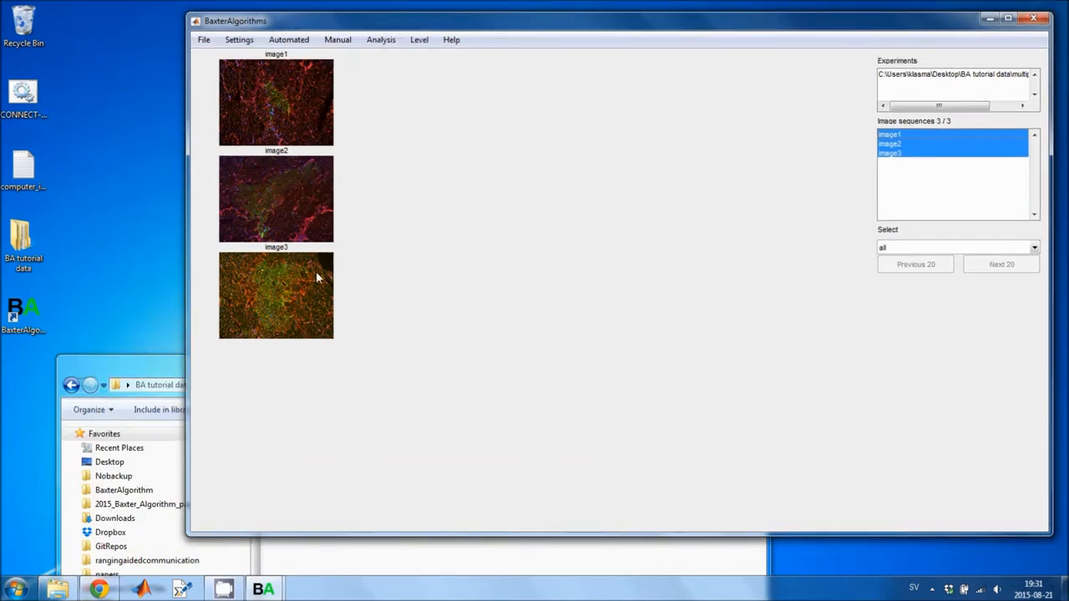
click(150, 358)
drag(150, 358, 298, 339)
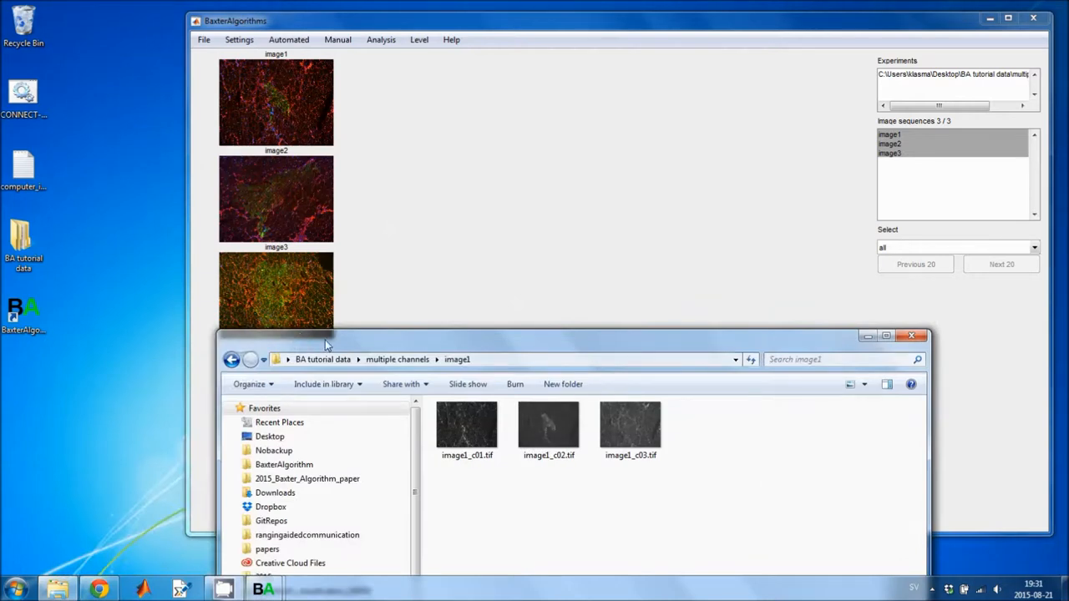
drag(324, 339, 377, 173)
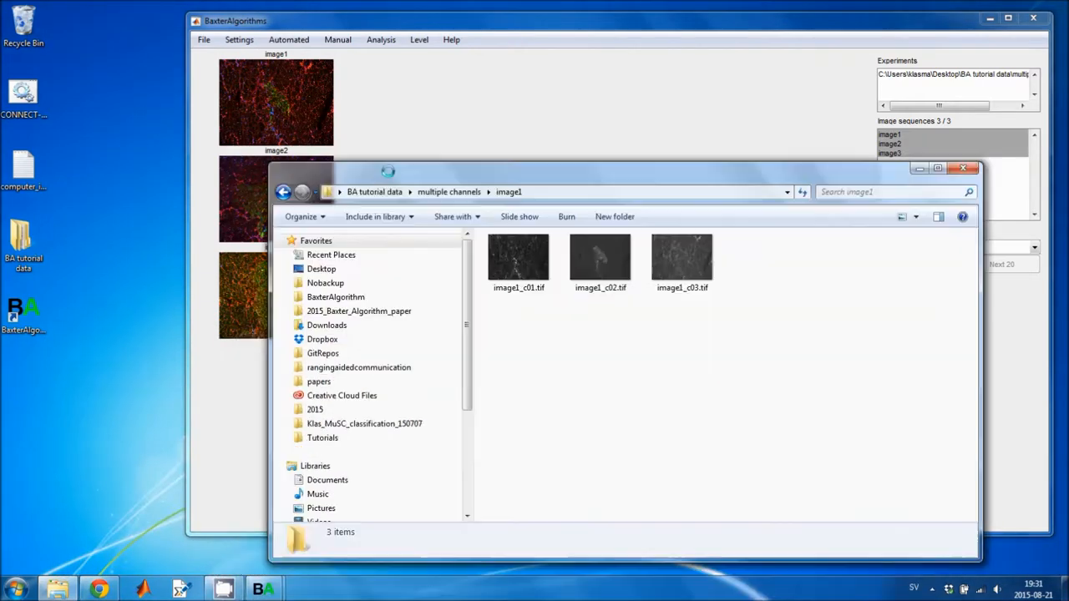
click(432, 192)
click(393, 192)
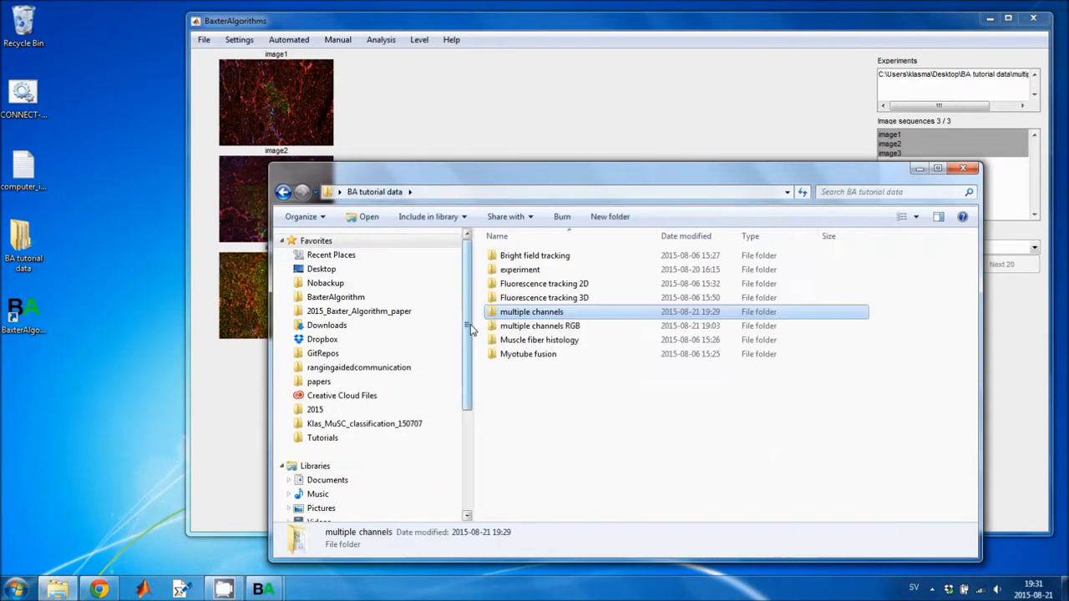
double_click(534, 327)
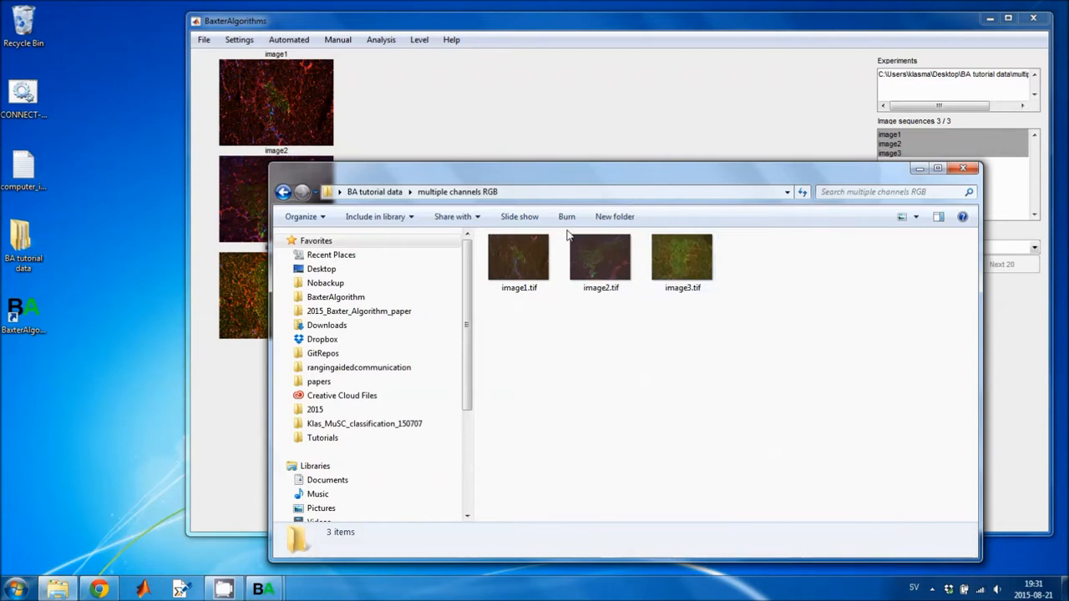
drag(544, 177, 550, 281)
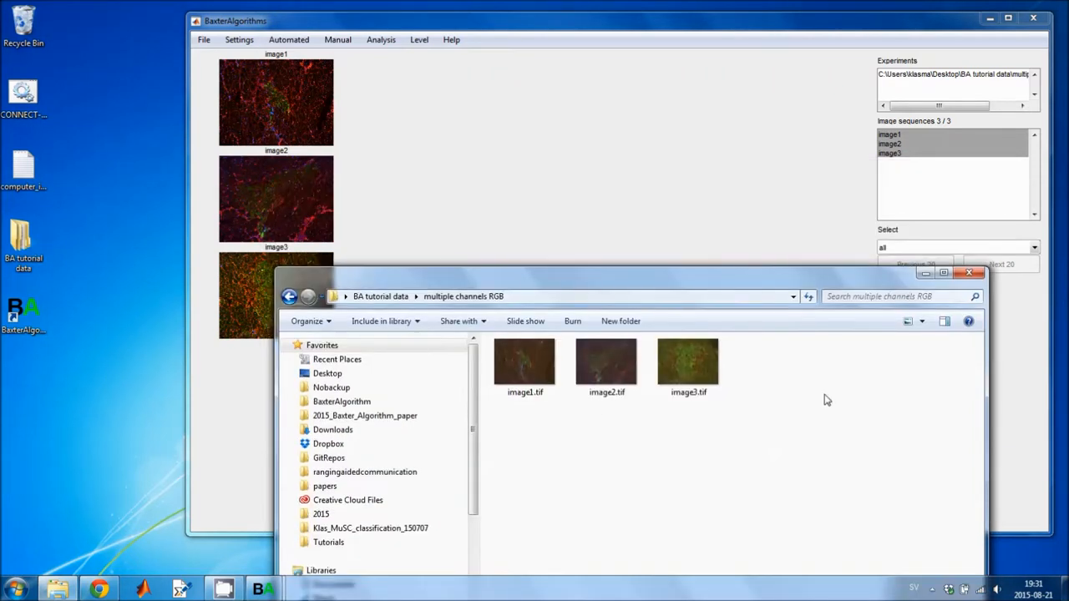
click(381, 296)
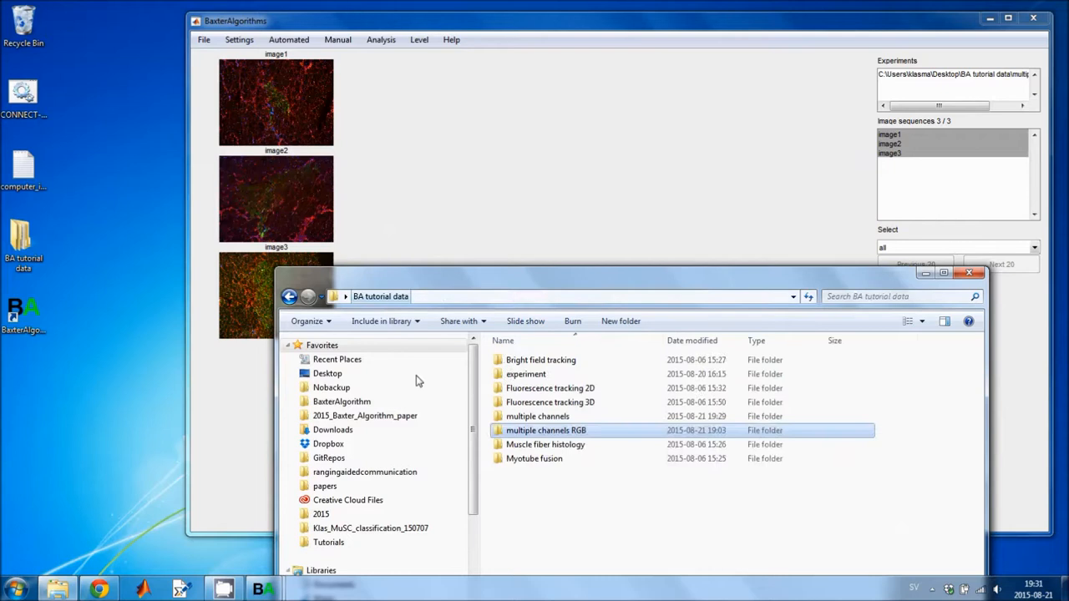
double_click(540, 419)
double_click(529, 365)
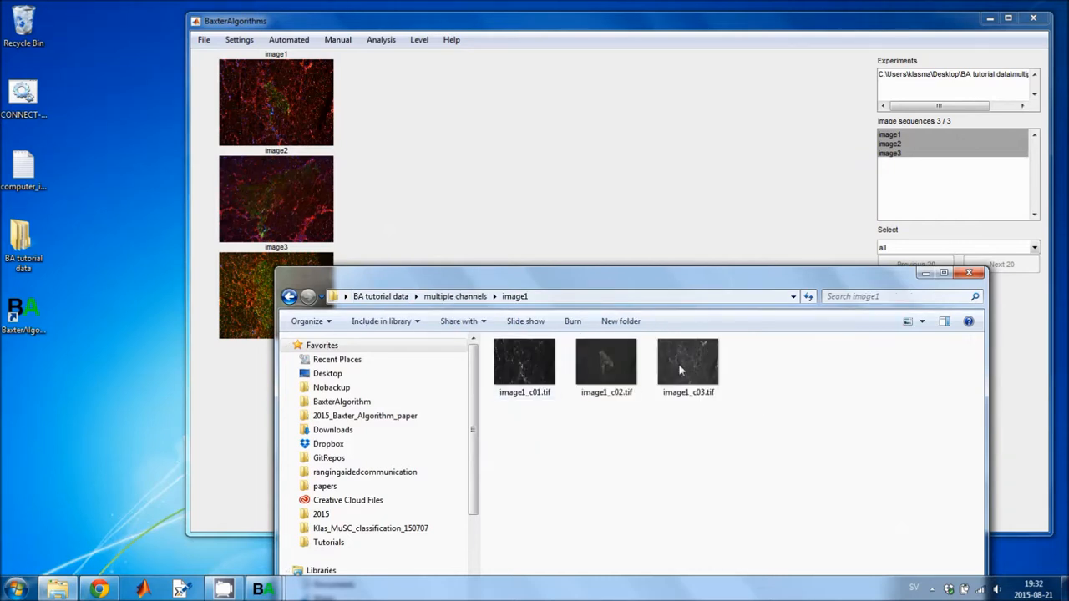
click(445, 299)
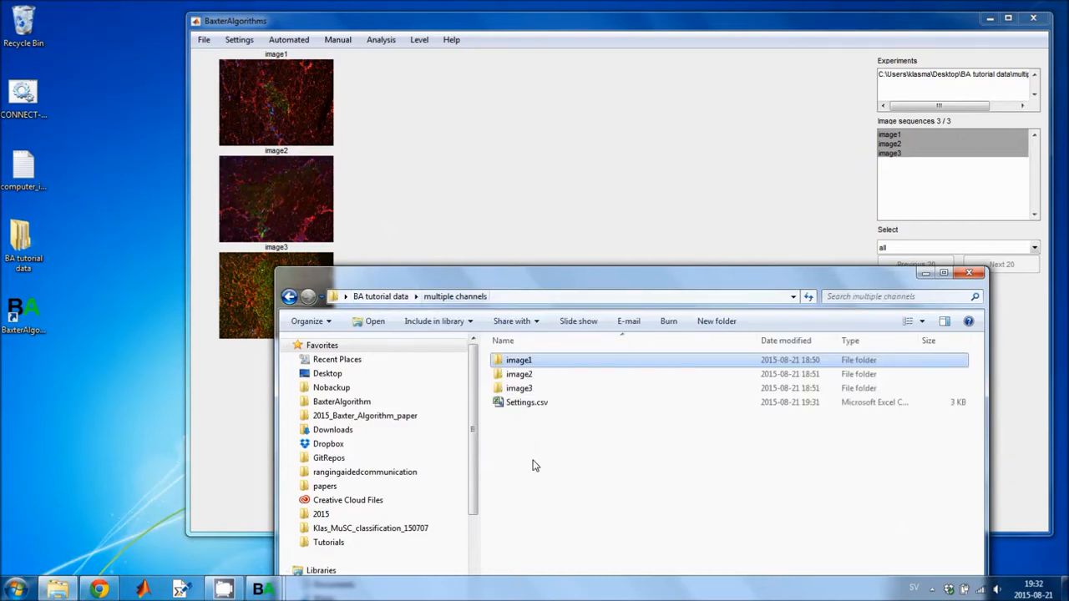
Remove the open multiple channels experiment from the session.
click(203, 41)
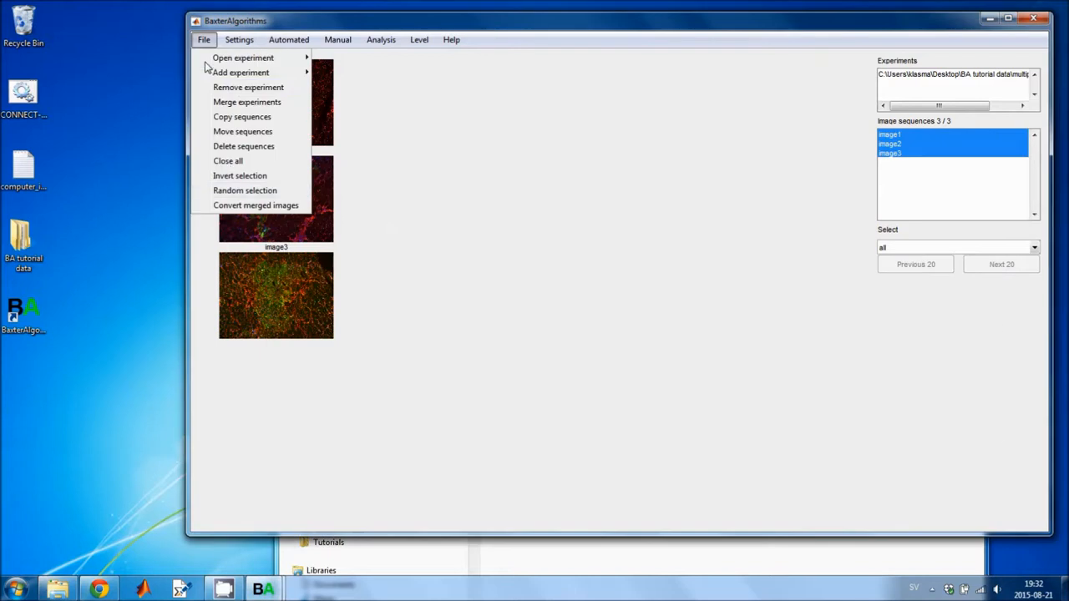
click(234, 89)
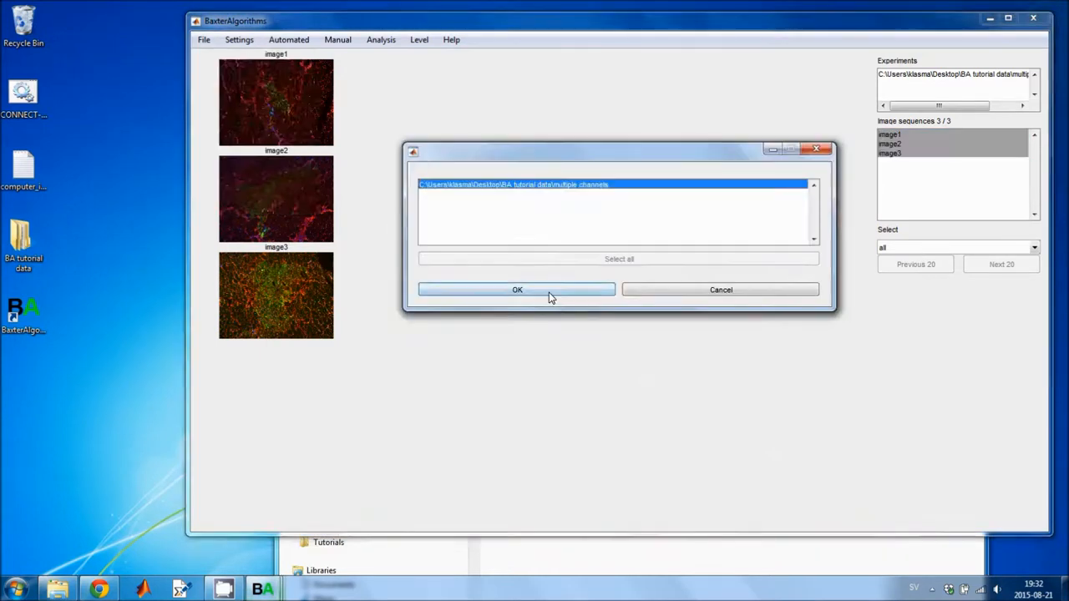
click(548, 292)
Start Convert merged images and choose the multiple channels RGB folder as the source of the multi-colour TIFs.
click(203, 41)
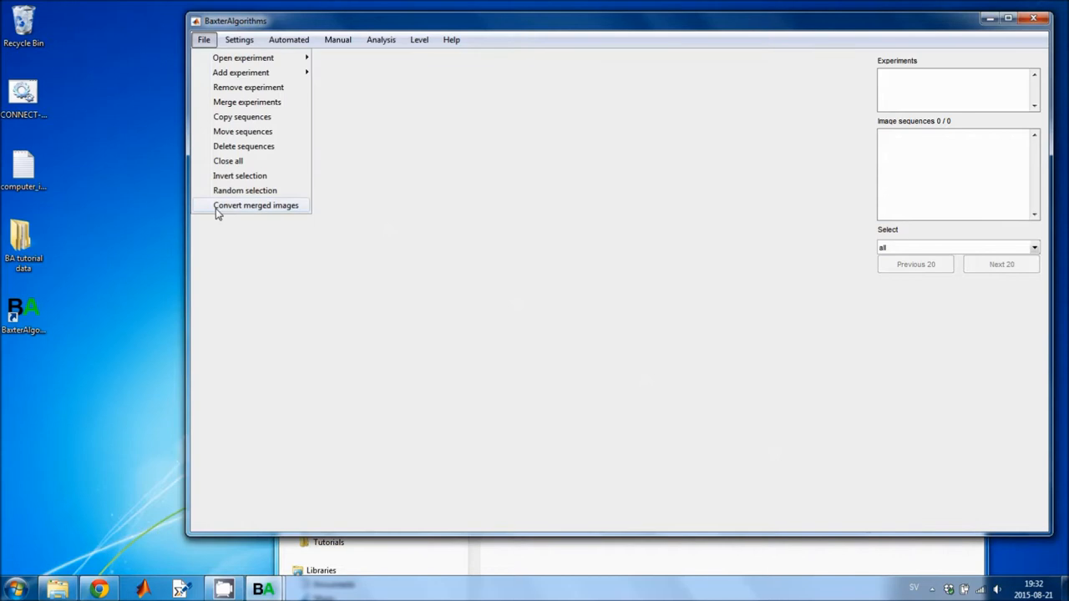
click(259, 209)
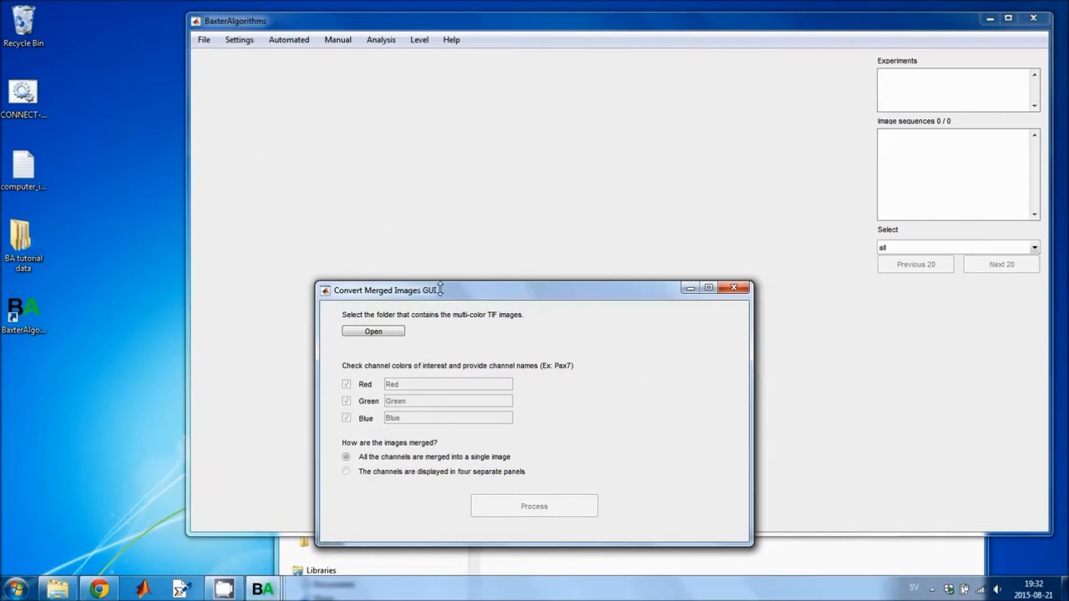
click(383, 175)
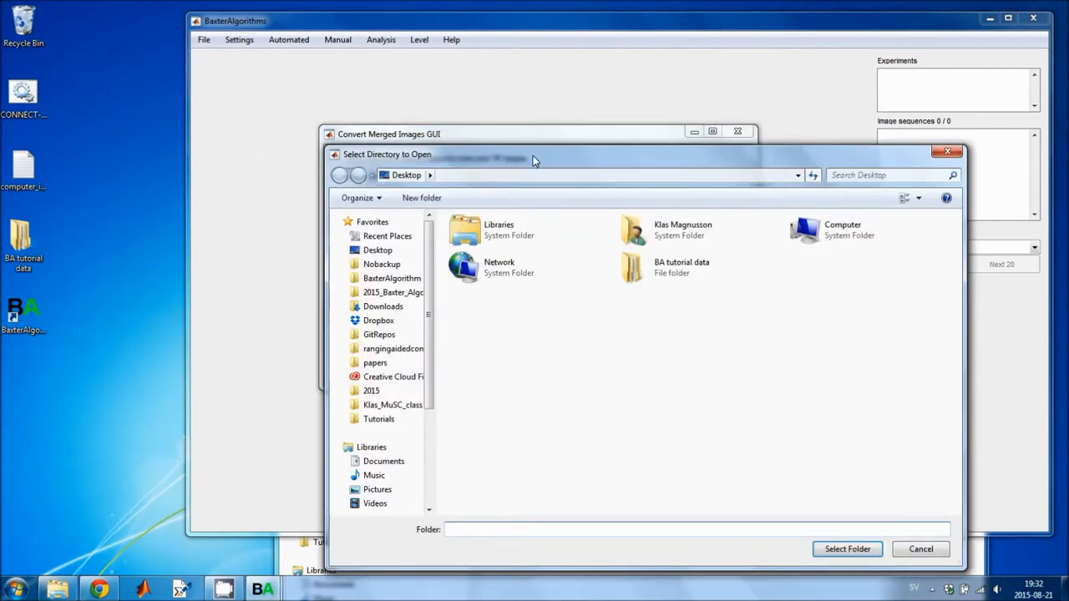
drag(533, 155, 490, 131)
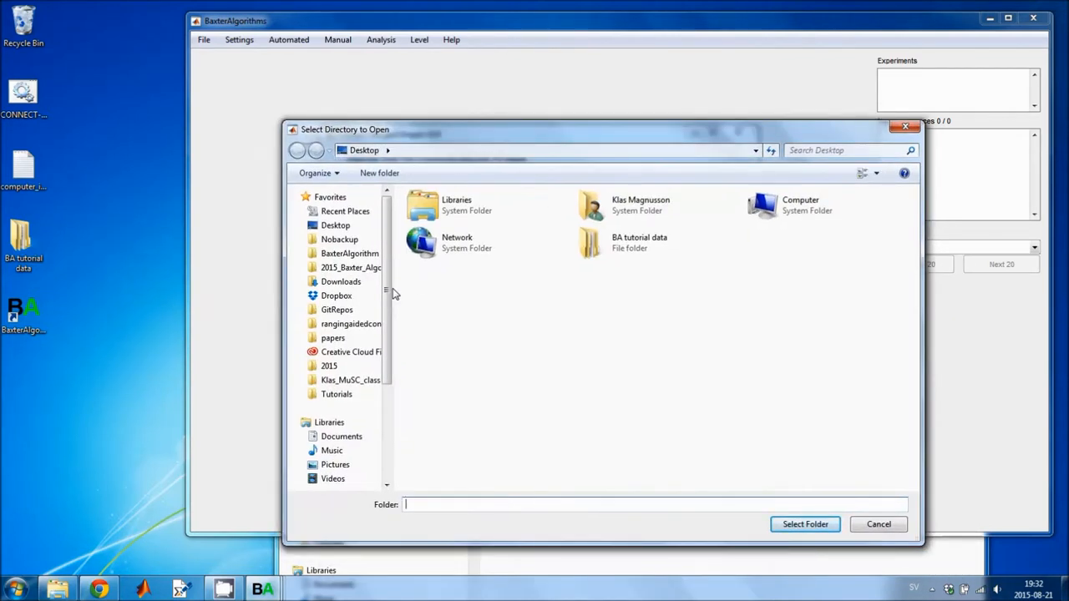
scroll(387, 294, down, 1)
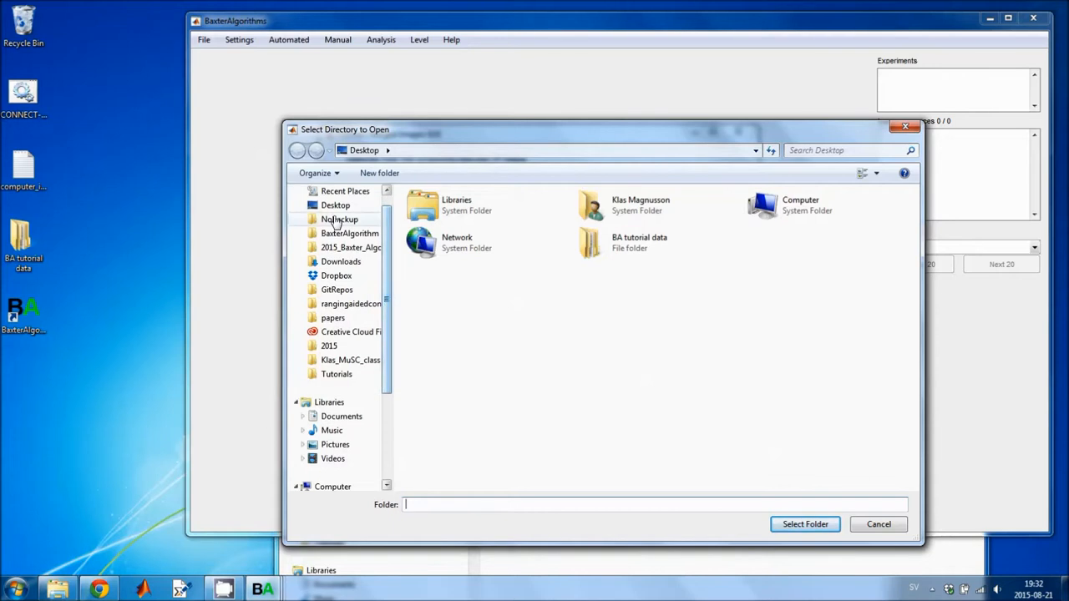
click(336, 208)
double_click(635, 241)
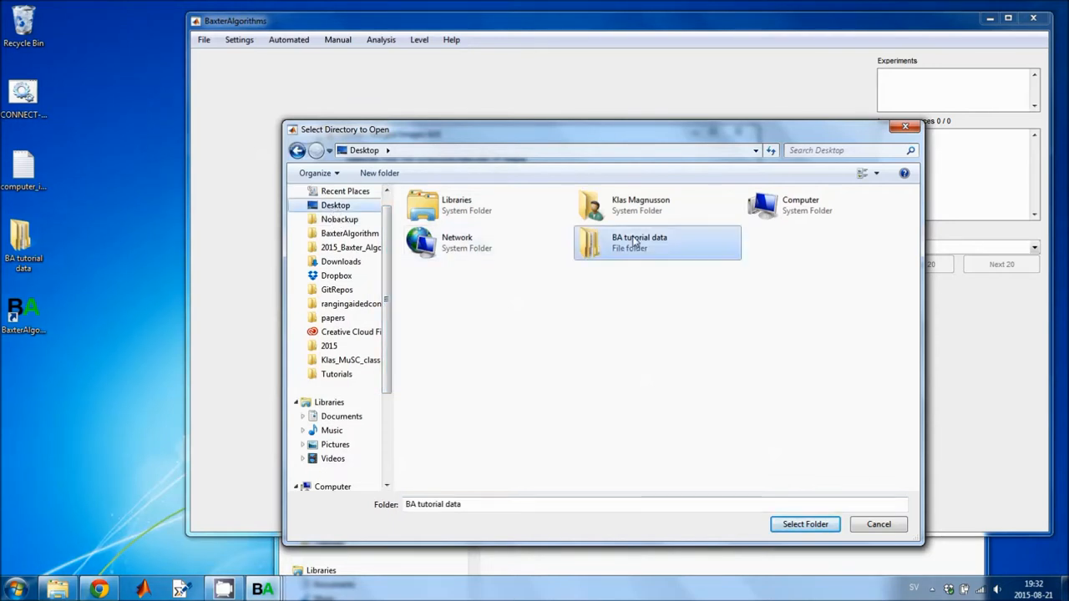
double_click(455, 283)
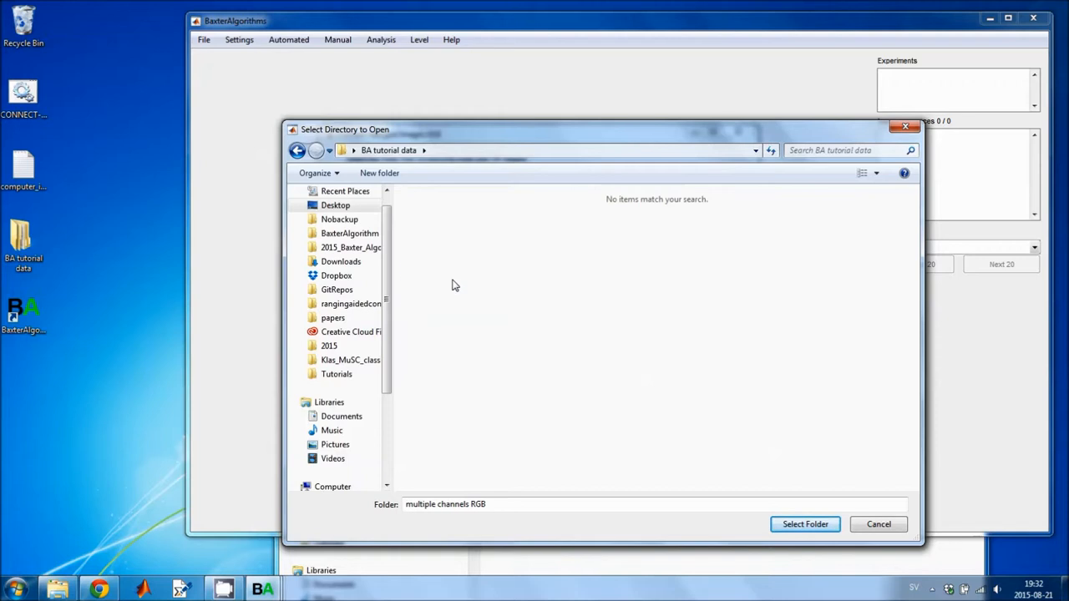
click(810, 526)
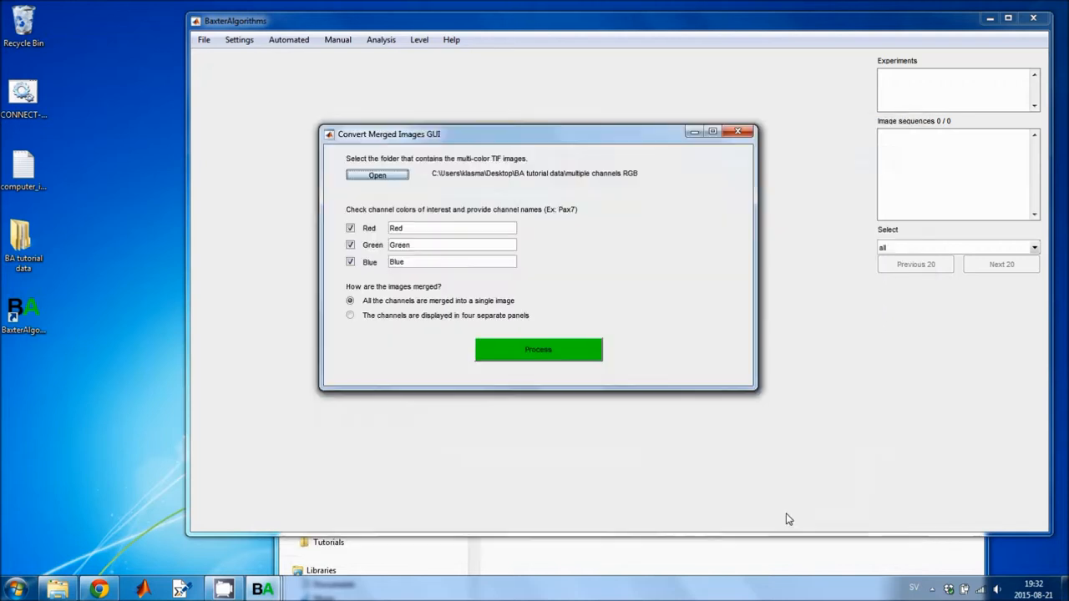
Name the red, green and blue channels laminin, GFP and DAPI and process the conversion.
click(424, 228)
text(laminin)
double_click(389, 245)
text(P)
key(Tab)
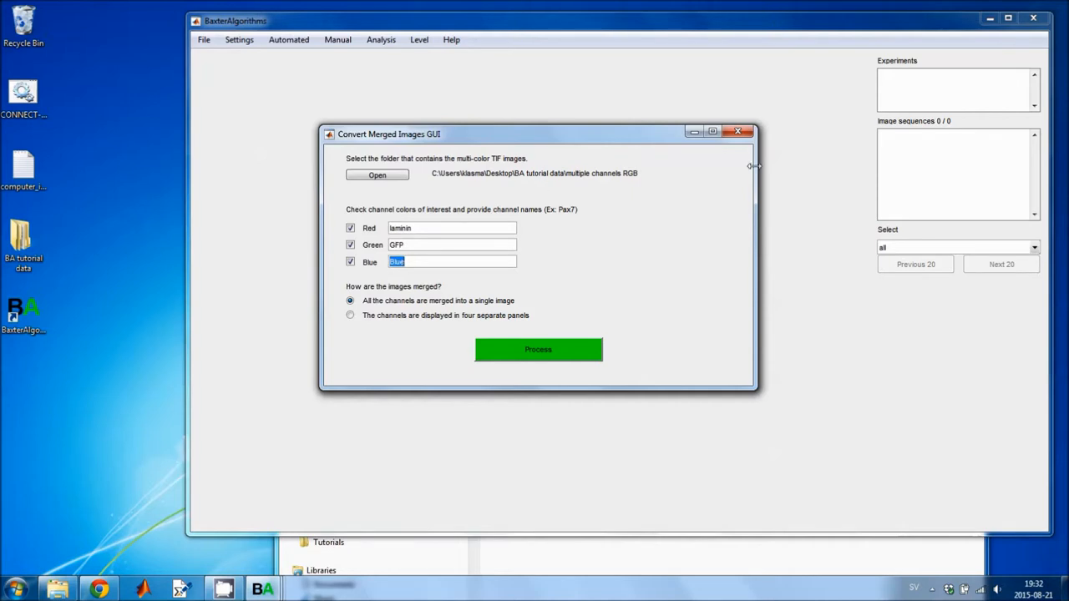
text(DAPI)
click(561, 358)
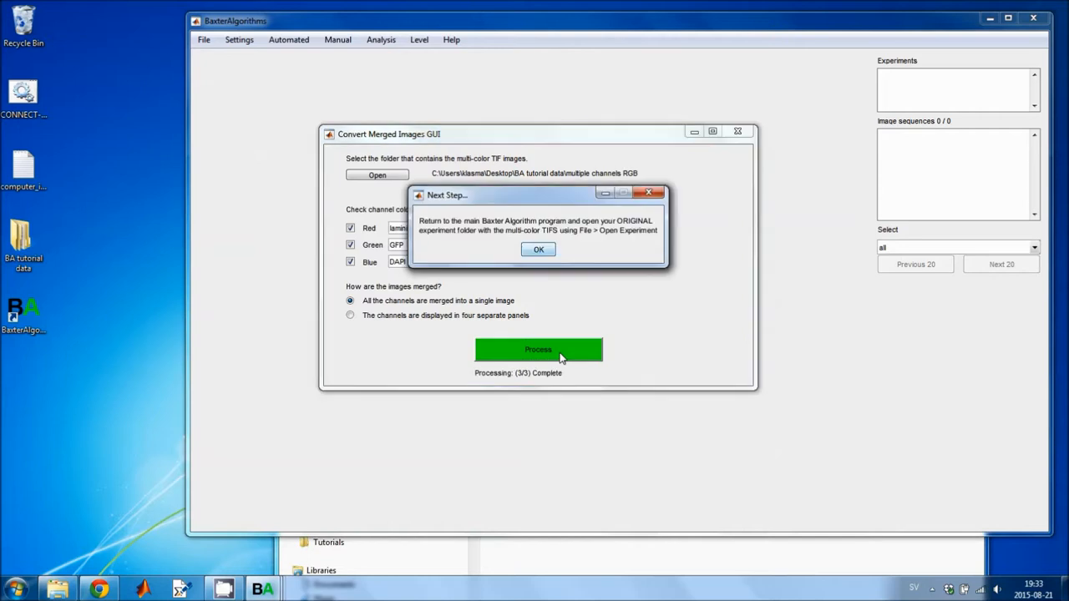
click(539, 251)
Open the multiple channels RGB folder as an experiment.
click(203, 42)
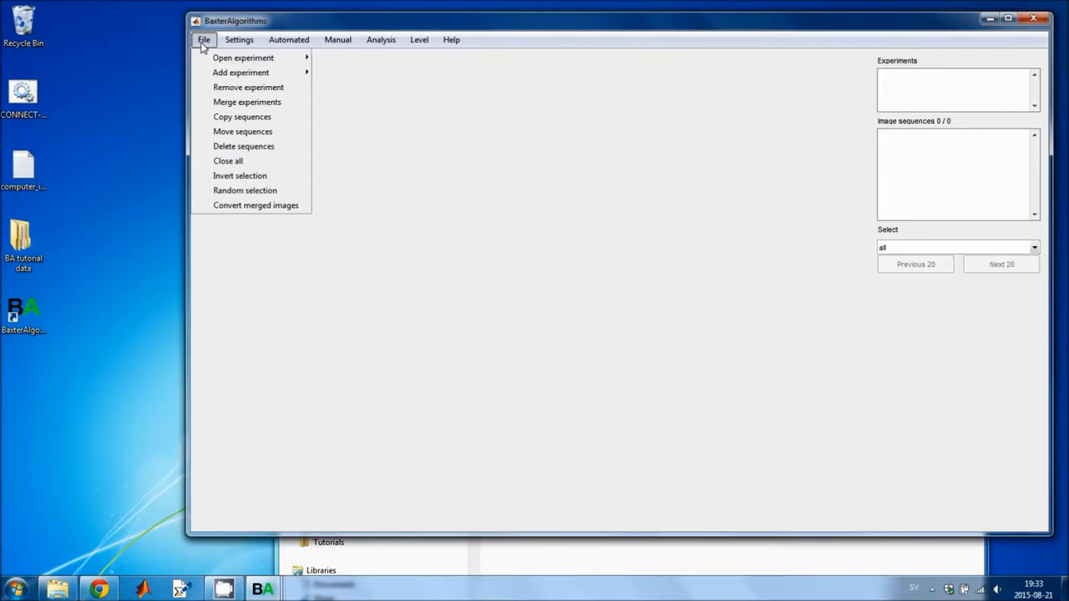
mouse_move(242, 59)
click(370, 62)
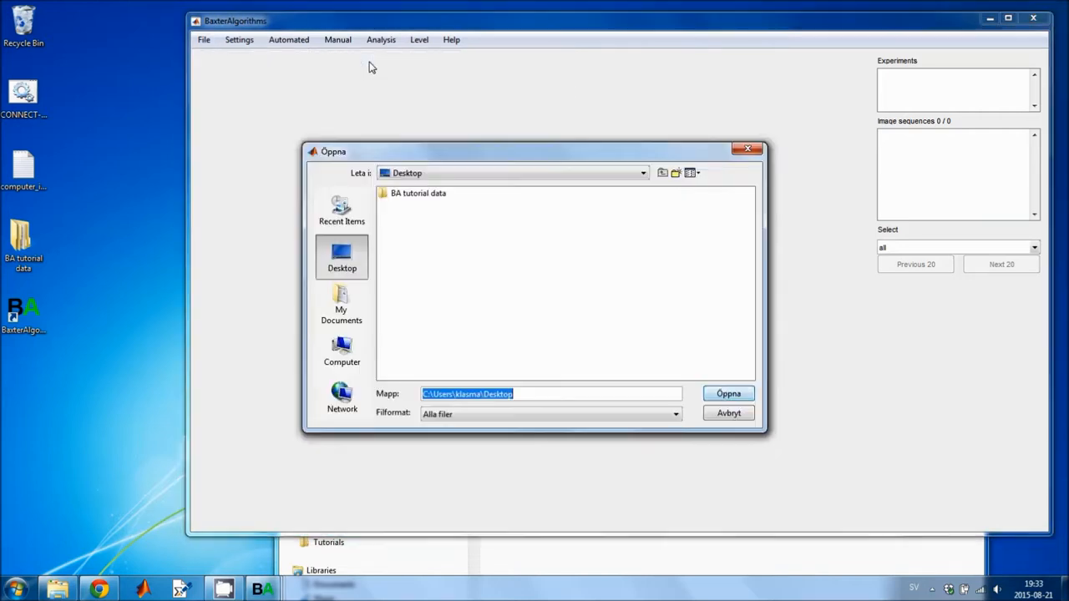
drag(419, 142, 393, 106)
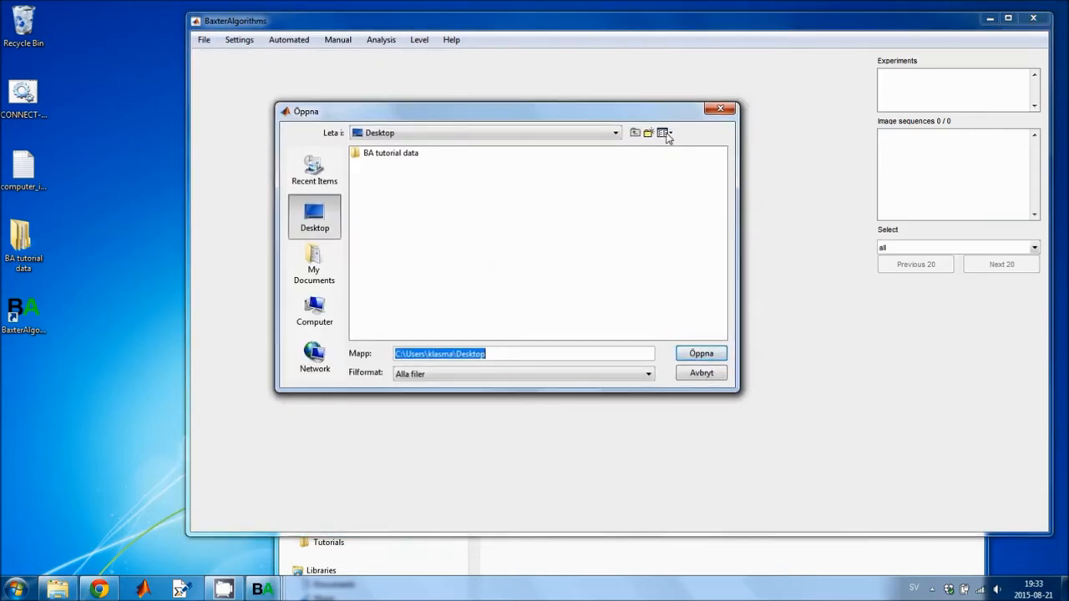
double_click(384, 155)
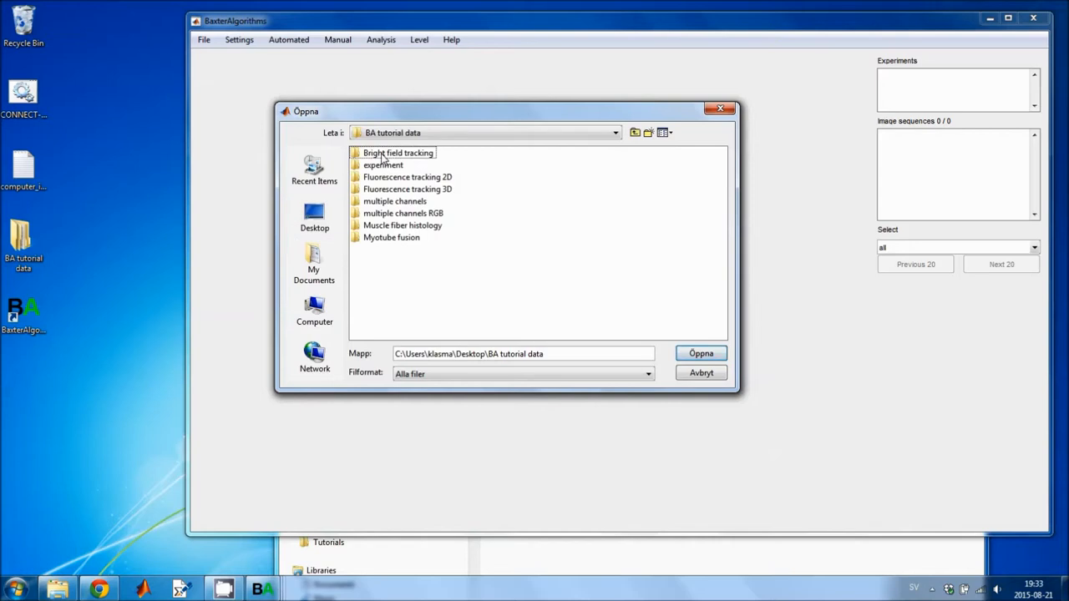
click(401, 201)
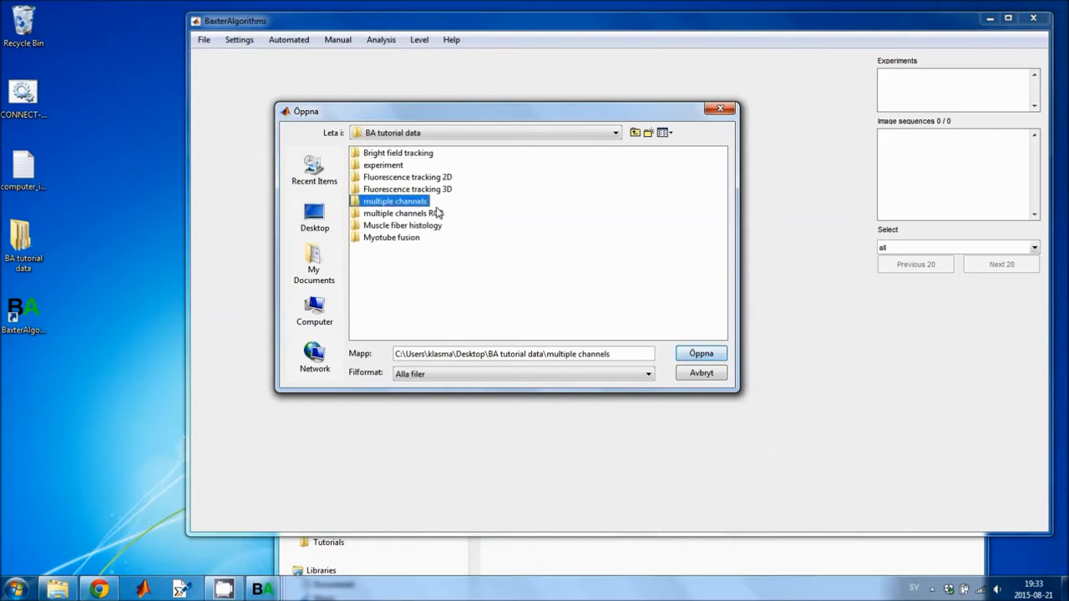
click(431, 216)
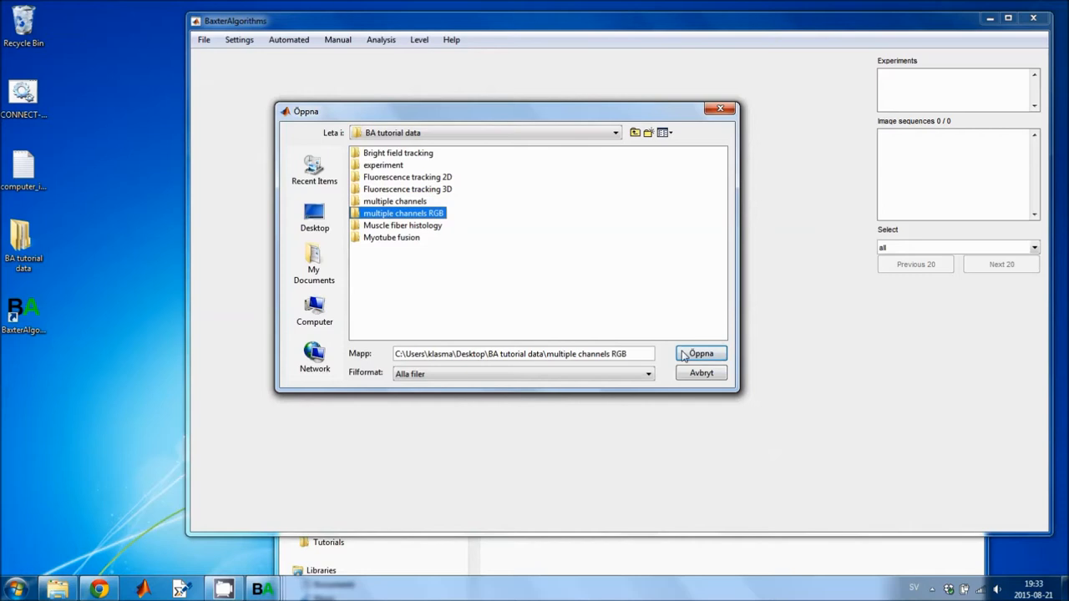
click(693, 358)
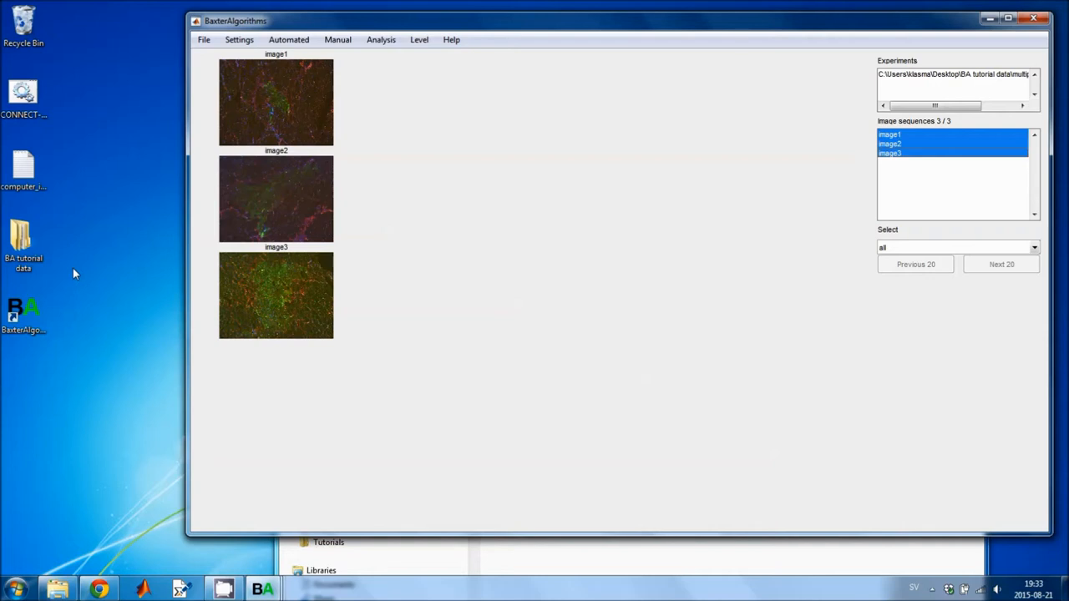
Inspect the converted image folders inside multiple channels RGB in the file explorer.
double_click(23, 244)
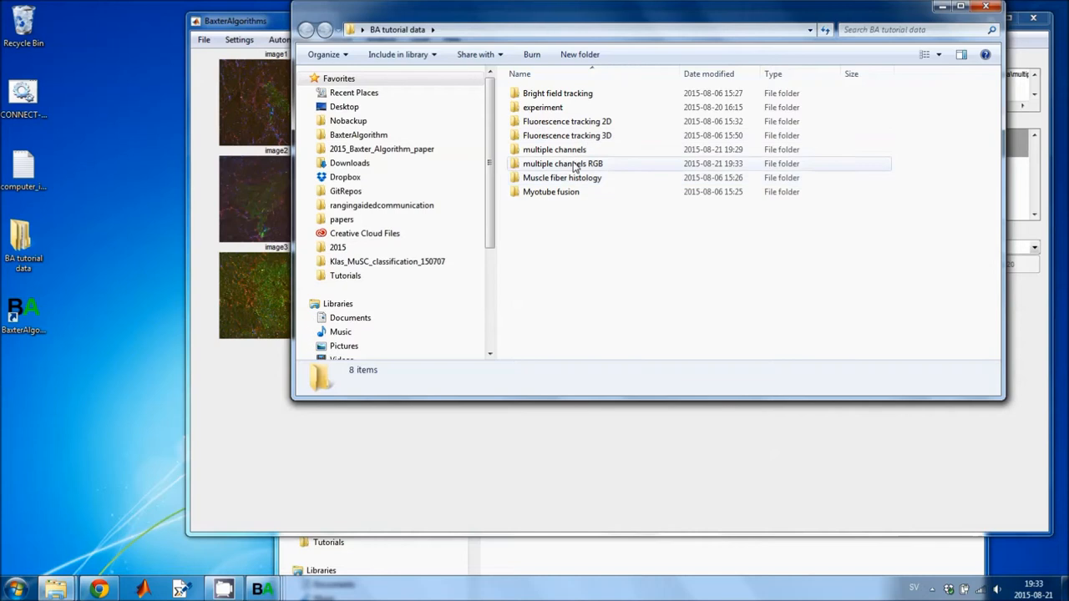
double_click(584, 164)
drag(591, 22, 392, 72)
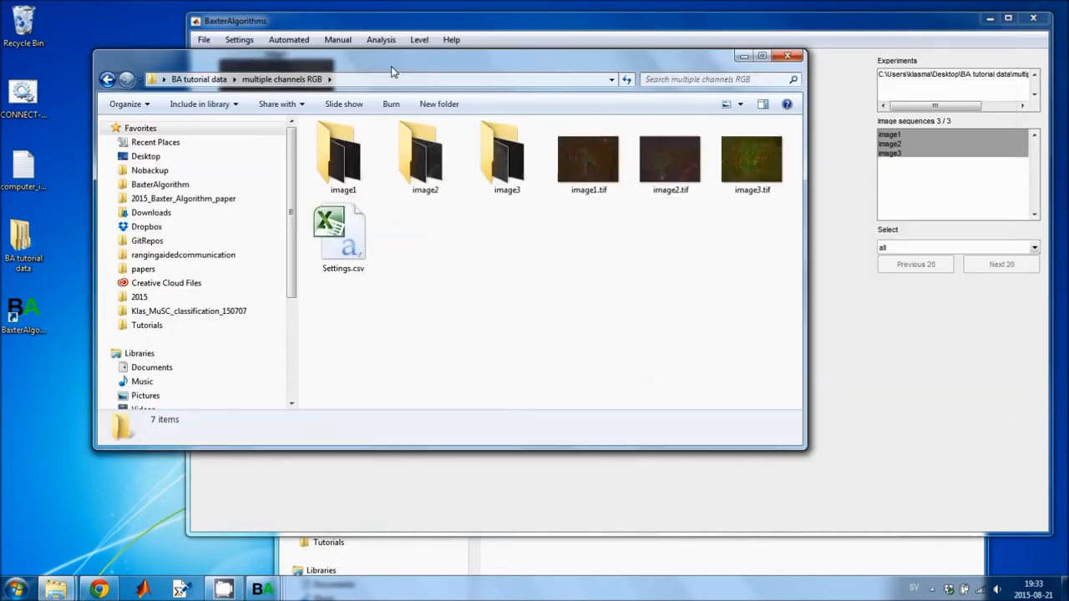
double_click(344, 166)
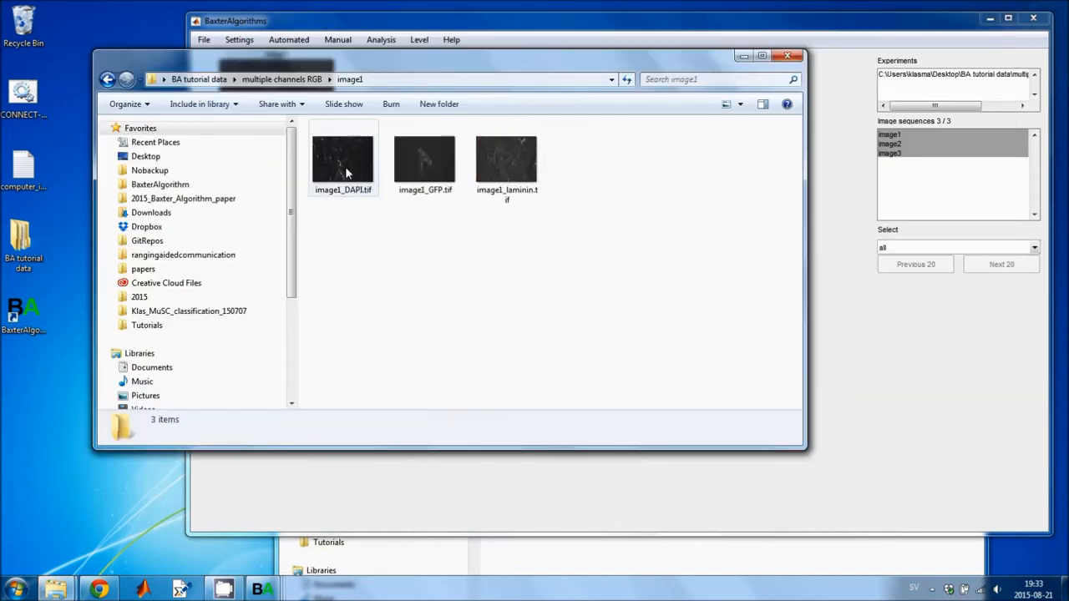
click(286, 79)
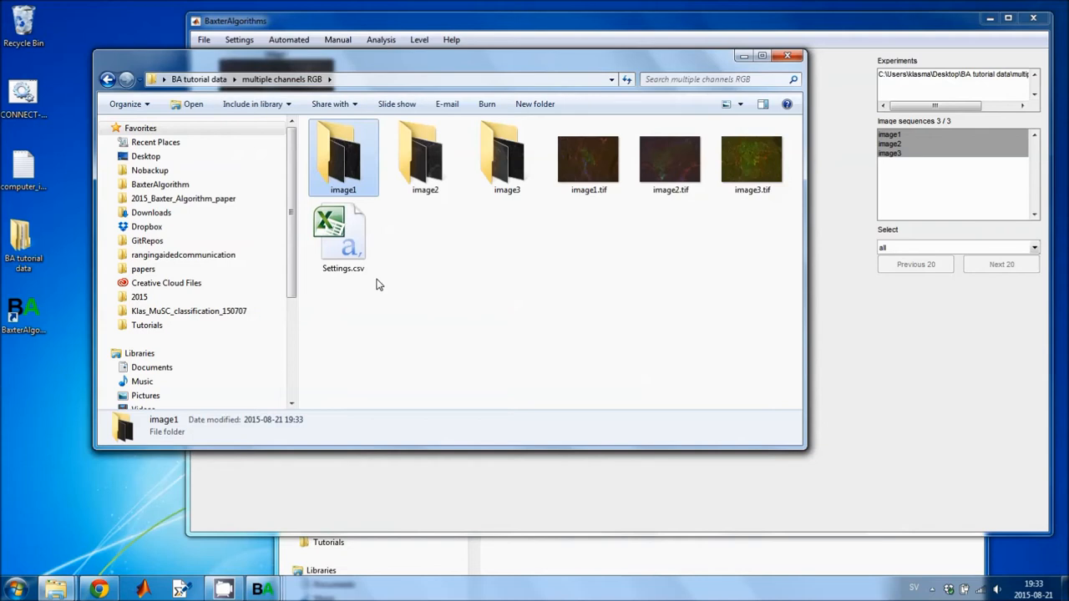